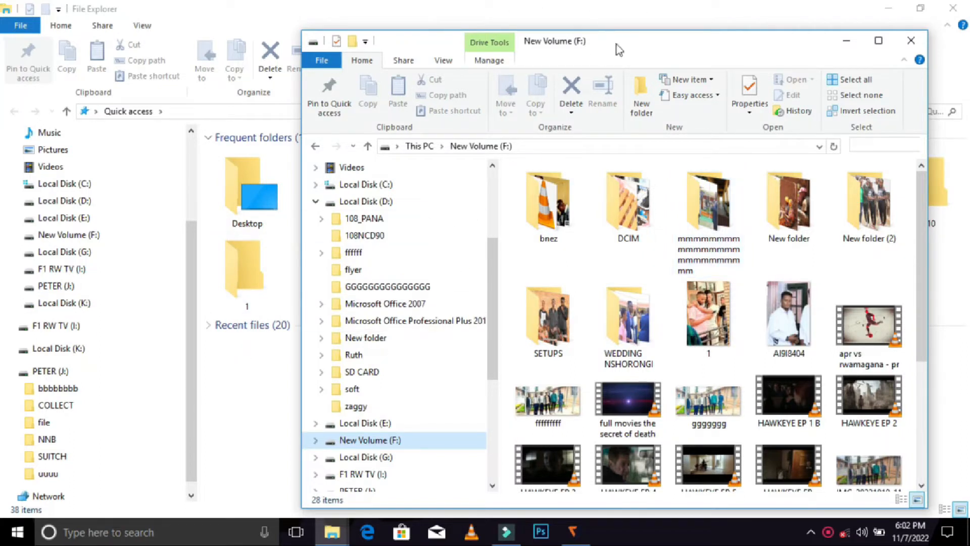
Minimize the New Volume (F:) window and postpone the K7TotalSecurity activation.
{"action": "left_click_drag", "start_coordinate": [618, 50], "coordinate": [564, 93]}
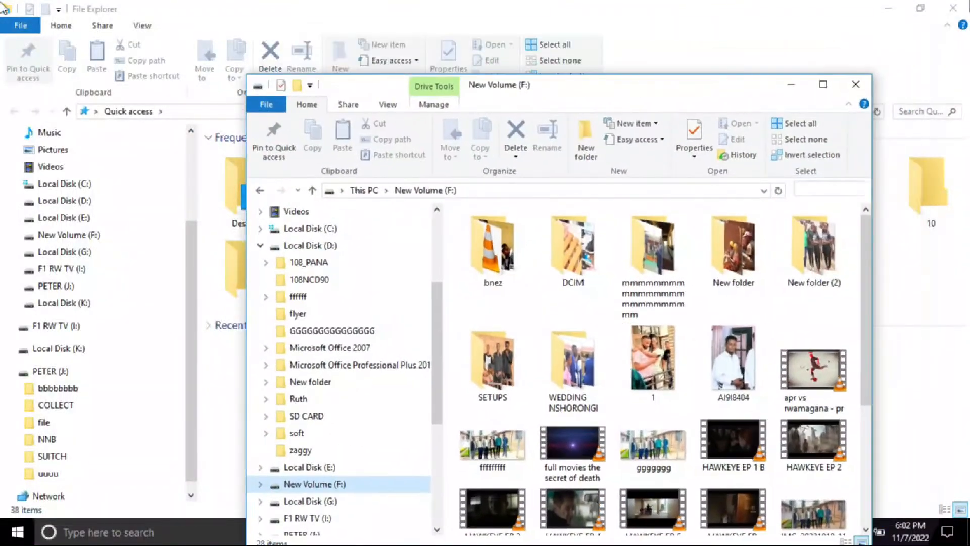
{"action": "left_click", "coordinate": [789, 90]}
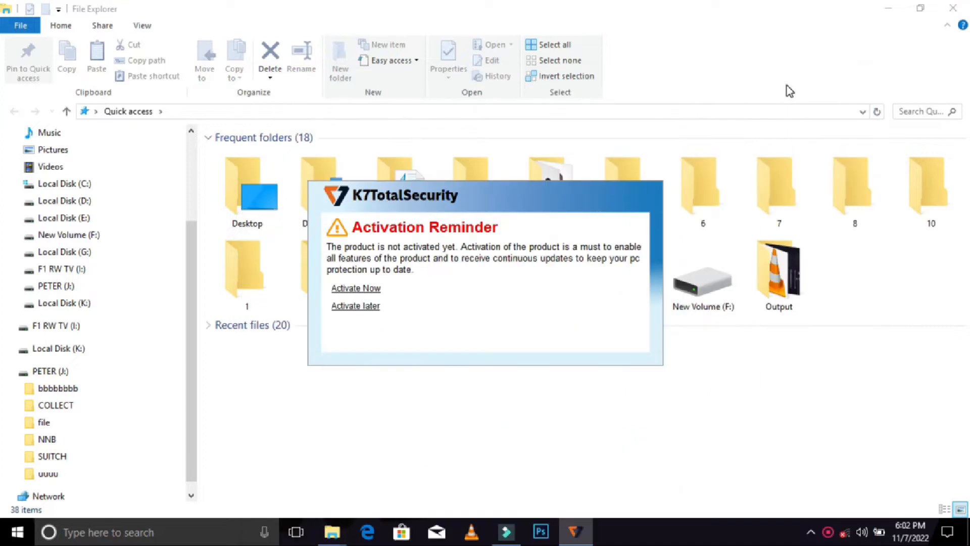
{"action": "left_click", "coordinate": [355, 307]}
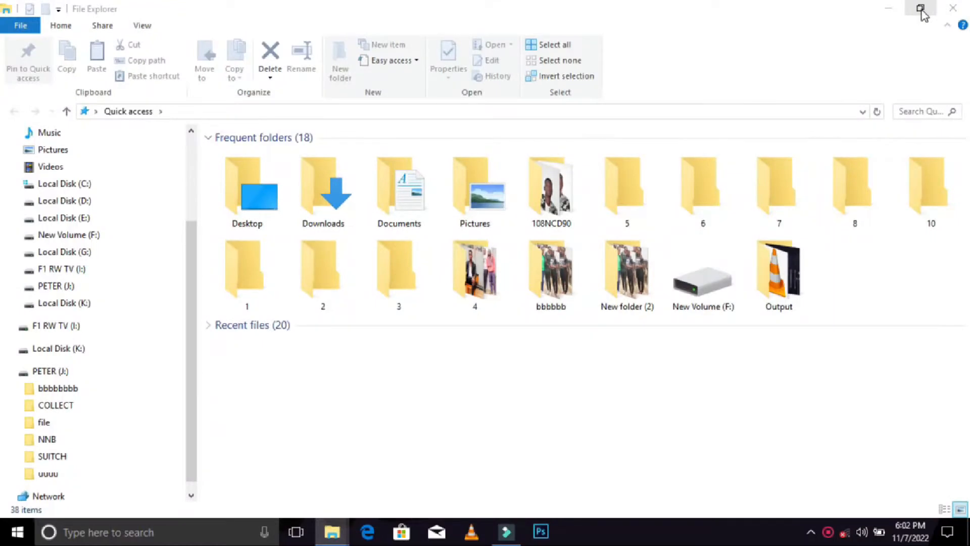
Restore the maximized File Explorer window and widen it across the desktop, and switch to Wondershare Filmora9.
{"action": "left_click", "coordinate": [924, 11]}
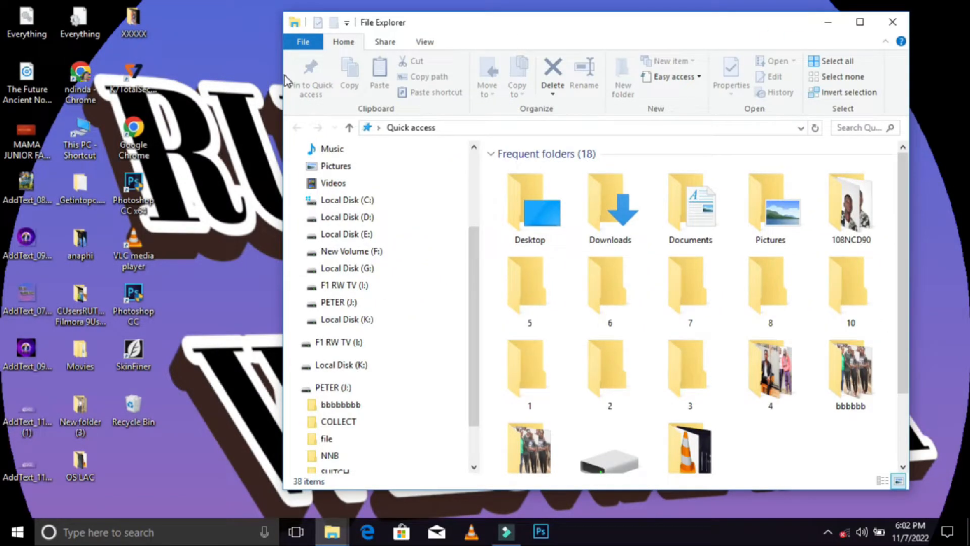
{"action": "left_click_drag", "start_coordinate": [282, 77], "coordinate": [9, 134]}
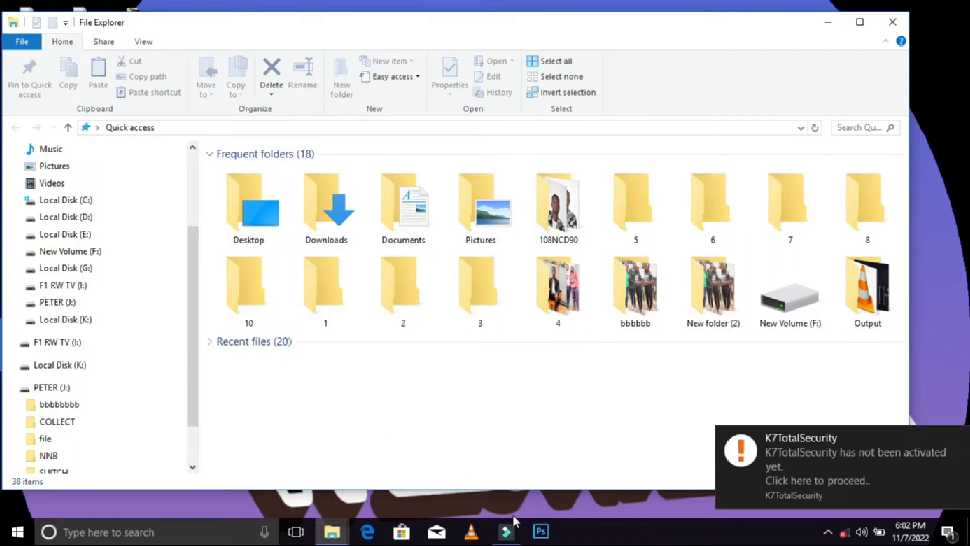
{"action": "mouse_move", "coordinate": [507, 538]}
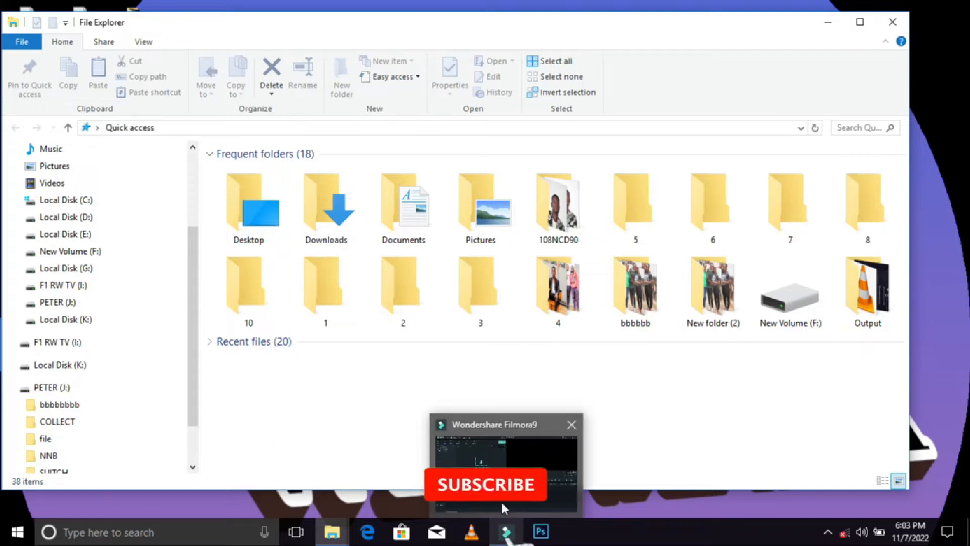
{"action": "left_click", "coordinate": [505, 475]}
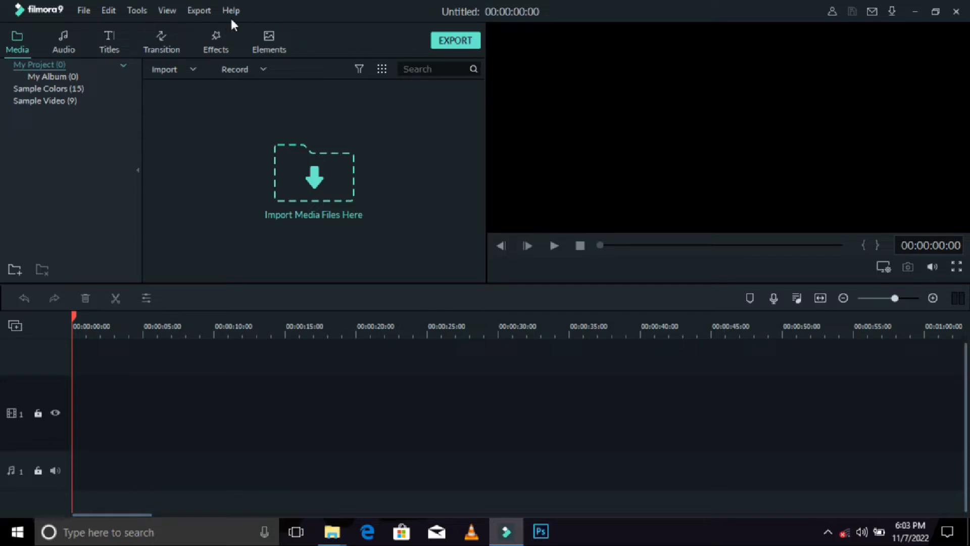
{"action": "left_click", "coordinate": [86, 11]}
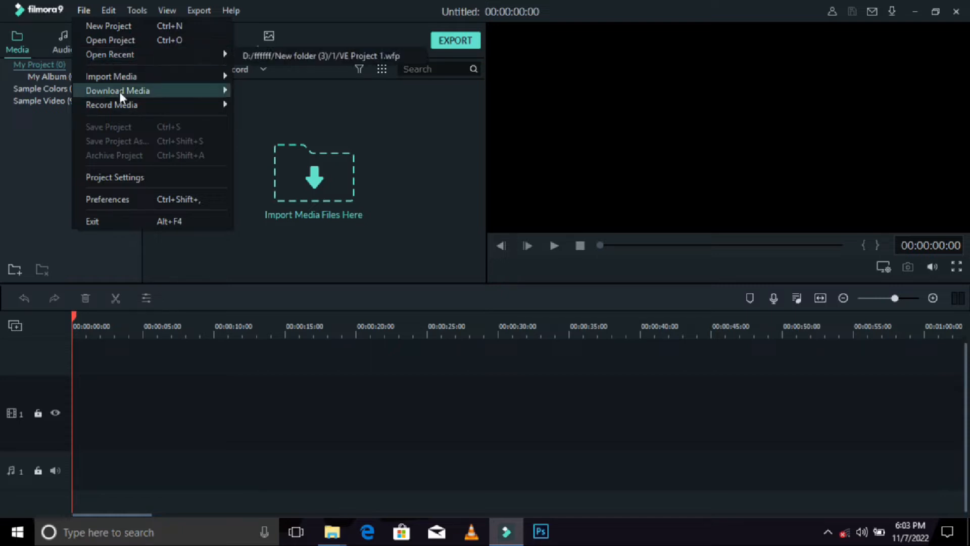
{"action": "mouse_move", "coordinate": [127, 91]}
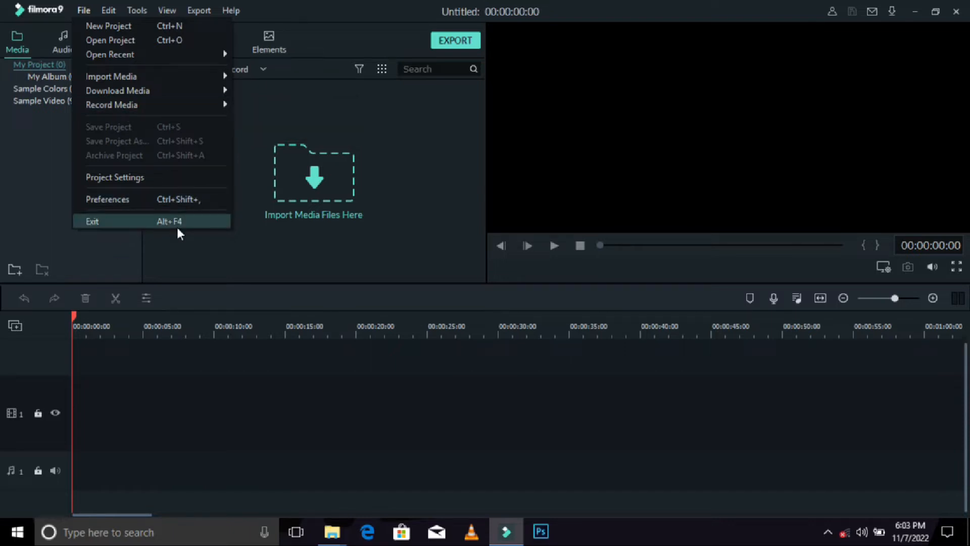
{"action": "left_click", "coordinate": [363, 132]}
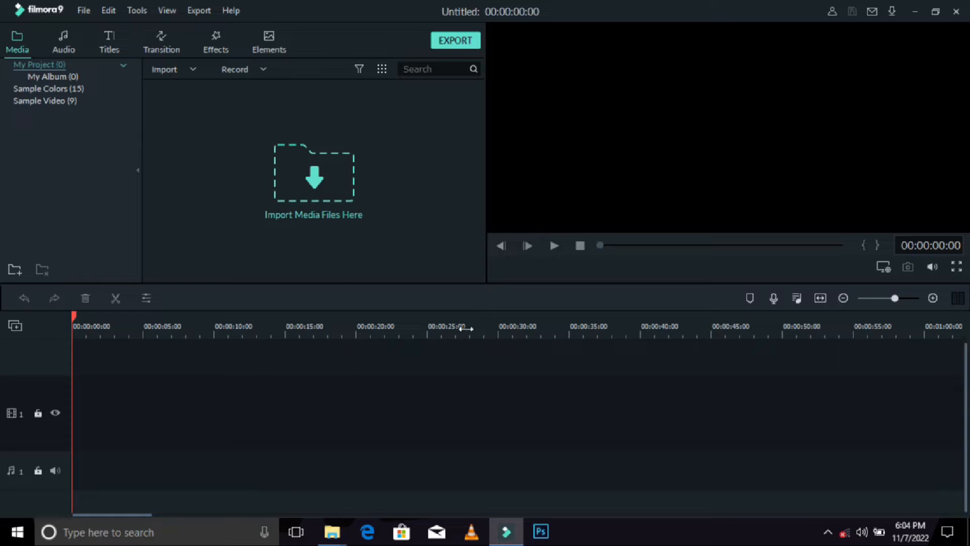
Look through the audio and titles libraries, previewing the Credit 1 and Credit 7 titles.
{"action": "left_click", "coordinate": [60, 52]}
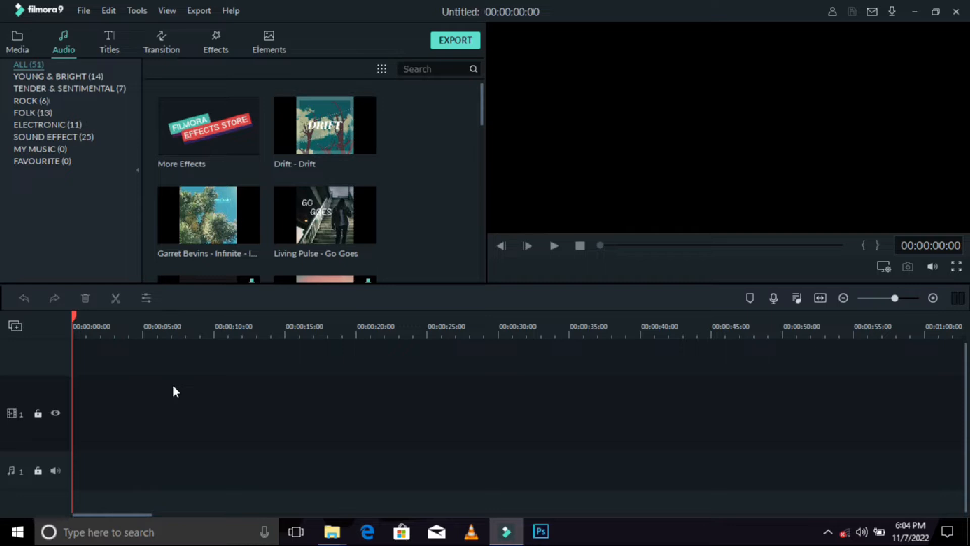
{"action": "left_click", "coordinate": [109, 50]}
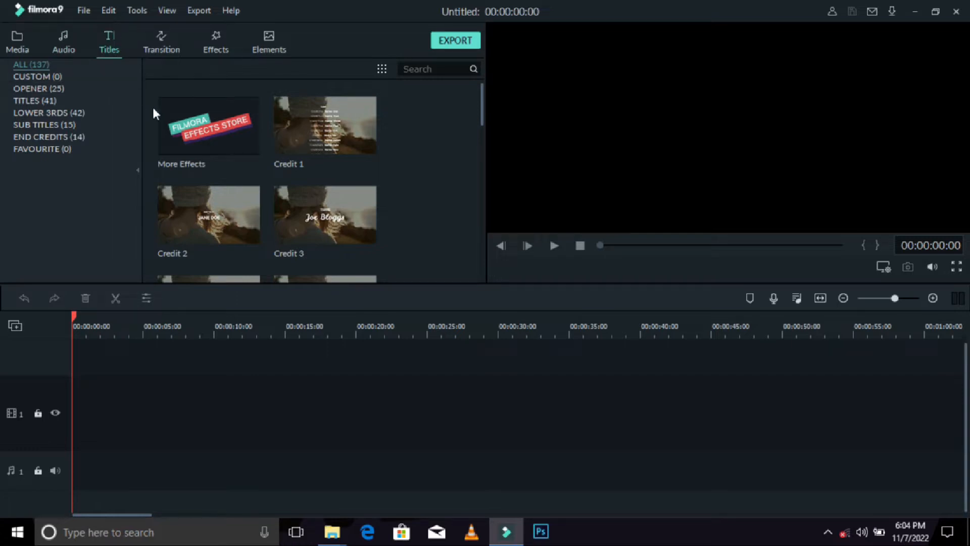
{"action": "left_click_drag", "start_coordinate": [483, 96], "coordinate": [479, 290]}
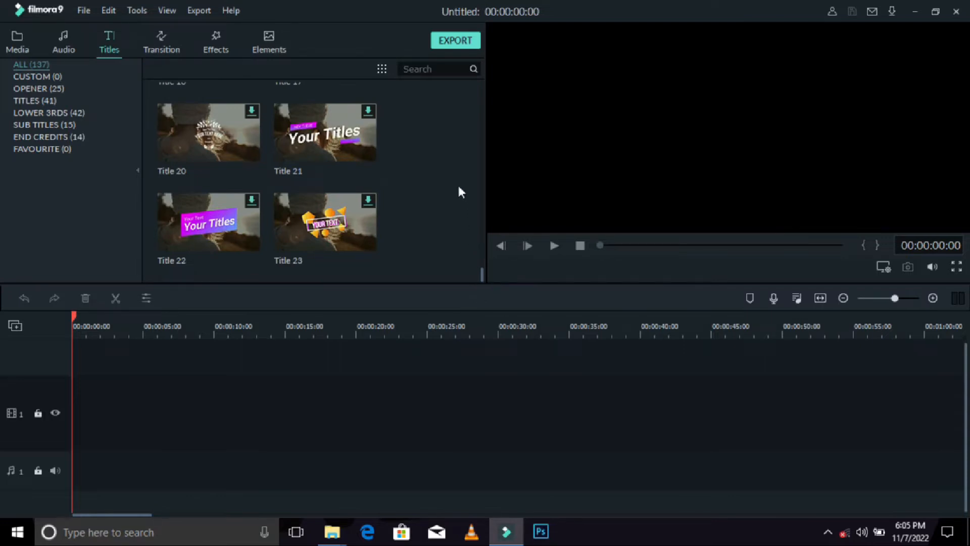
{"action": "left_click_drag", "start_coordinate": [481, 275], "coordinate": [456, 86]}
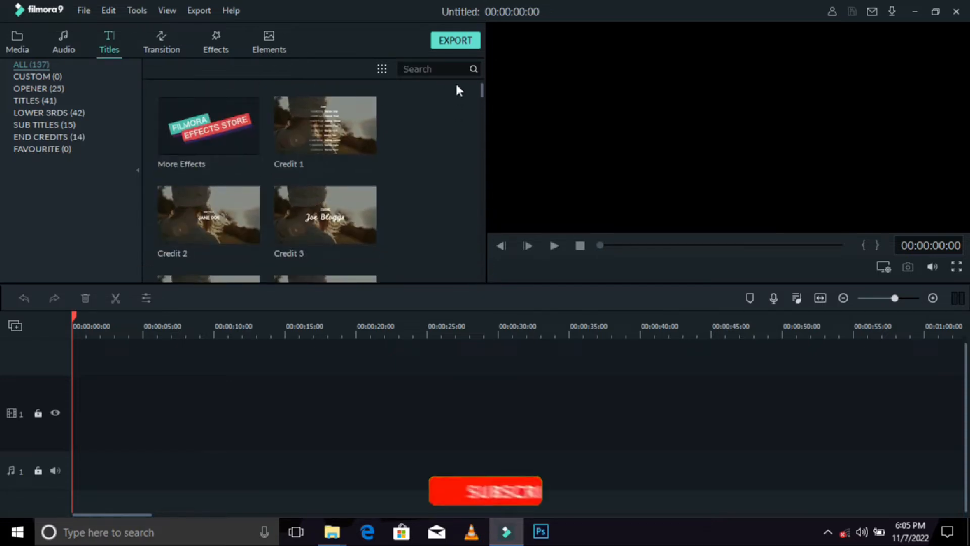
{"action": "left_click", "coordinate": [365, 148]}
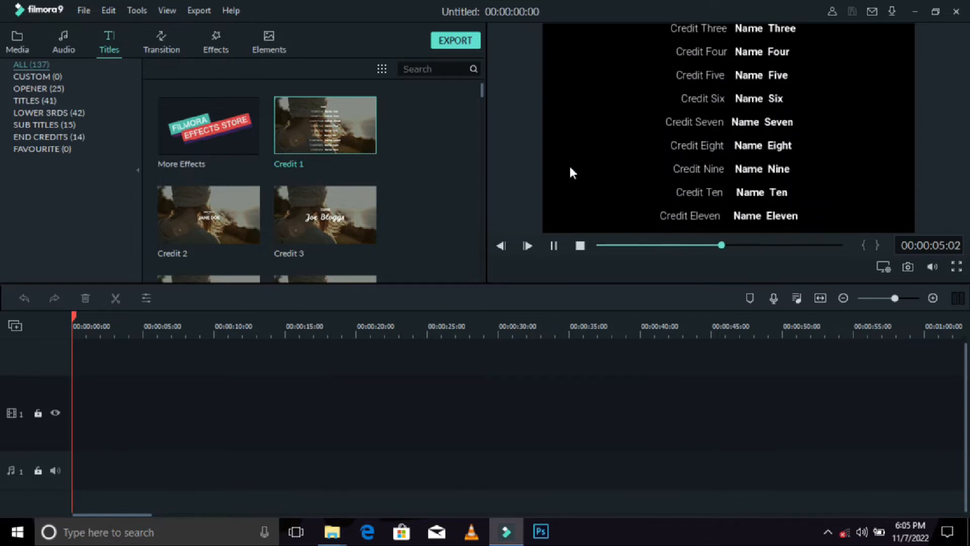
{"action": "scroll", "coordinate": [353, 202], "scroll_direction": "down", "scroll_amount": 4}
{"action": "left_click", "coordinate": [353, 206]}
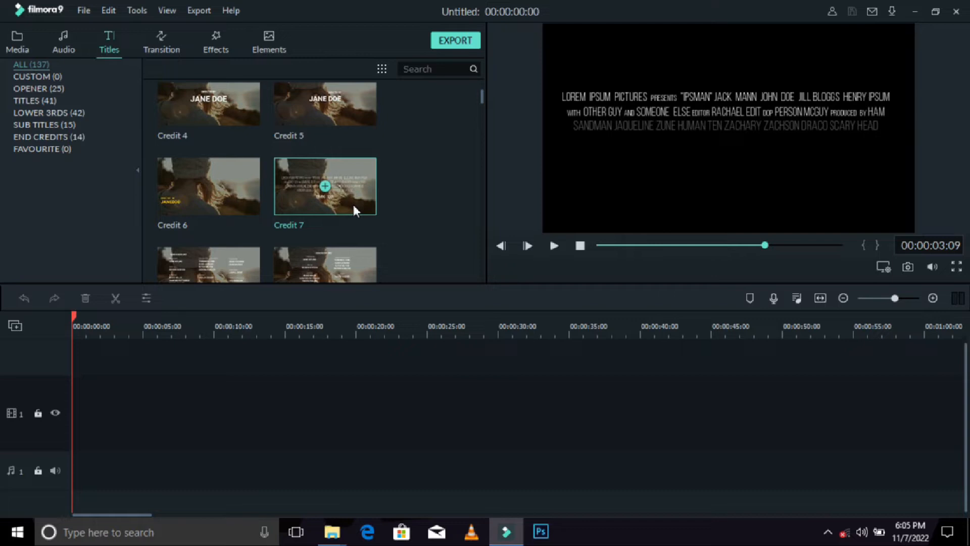
{"action": "left_click_drag", "start_coordinate": [483, 94], "coordinate": [474, 183]}
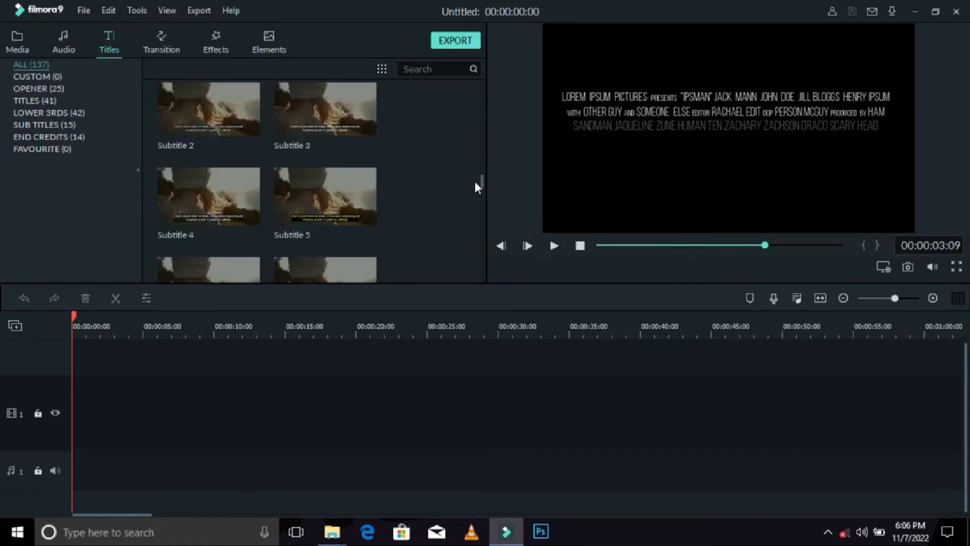
Look through the available transitions and the filter effects.
{"action": "left_click", "coordinate": [154, 52]}
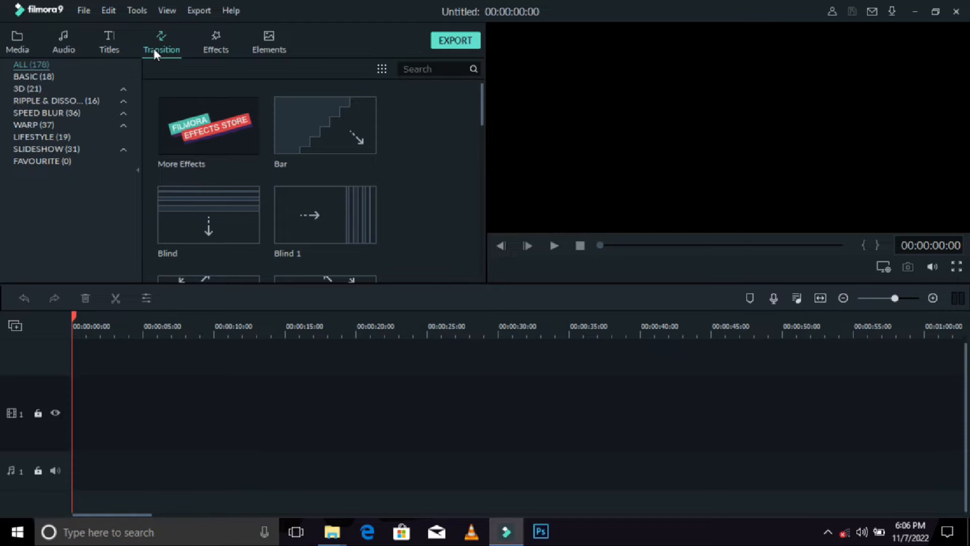
{"action": "mouse_move", "coordinate": [361, 208]}
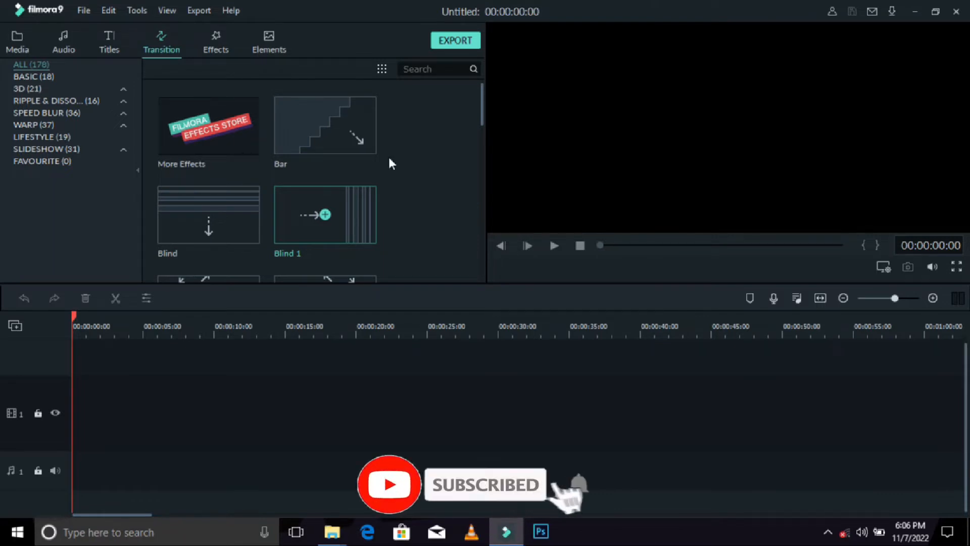
{"action": "left_click_drag", "start_coordinate": [483, 109], "coordinate": [498, 166]}
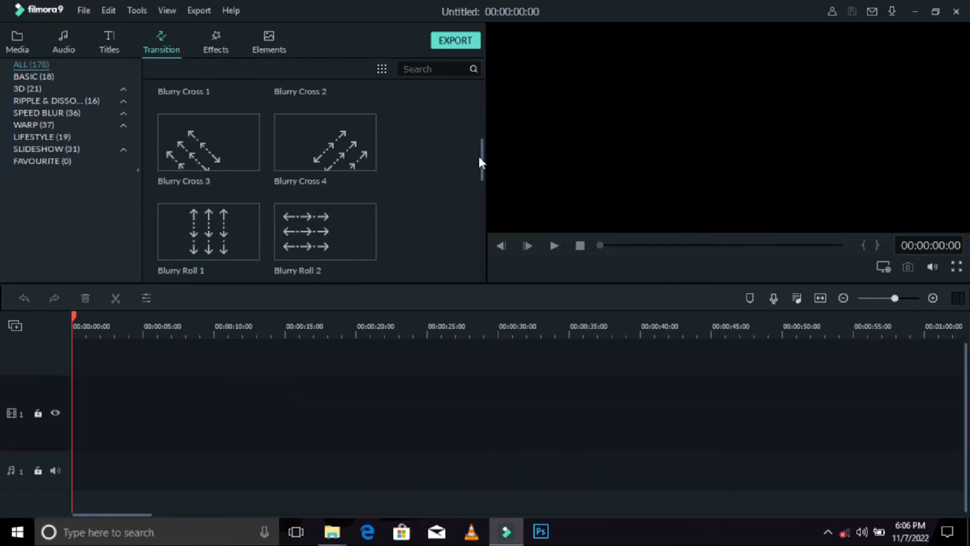
{"action": "left_click_drag", "start_coordinate": [484, 162], "coordinate": [489, 246]}
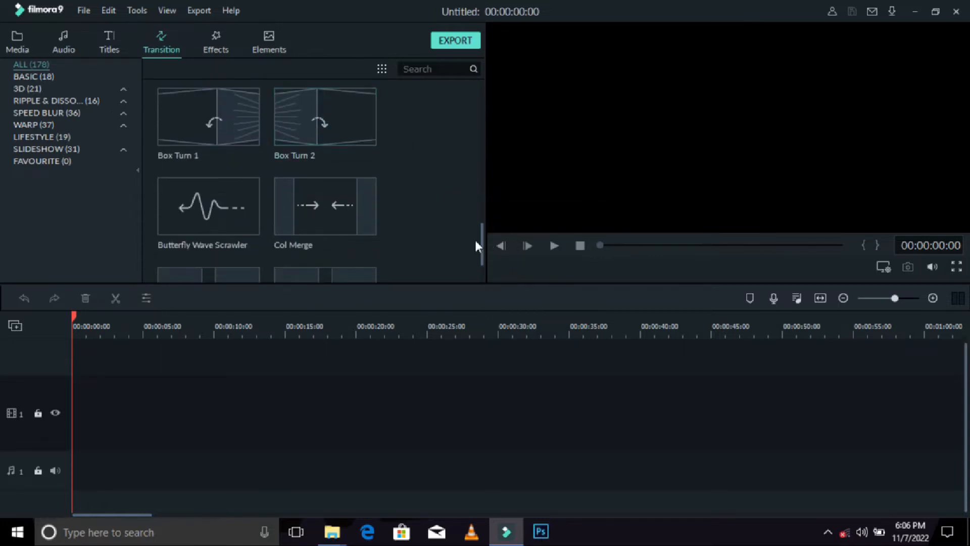
{"action": "left_click_drag", "start_coordinate": [482, 240], "coordinate": [437, 92]}
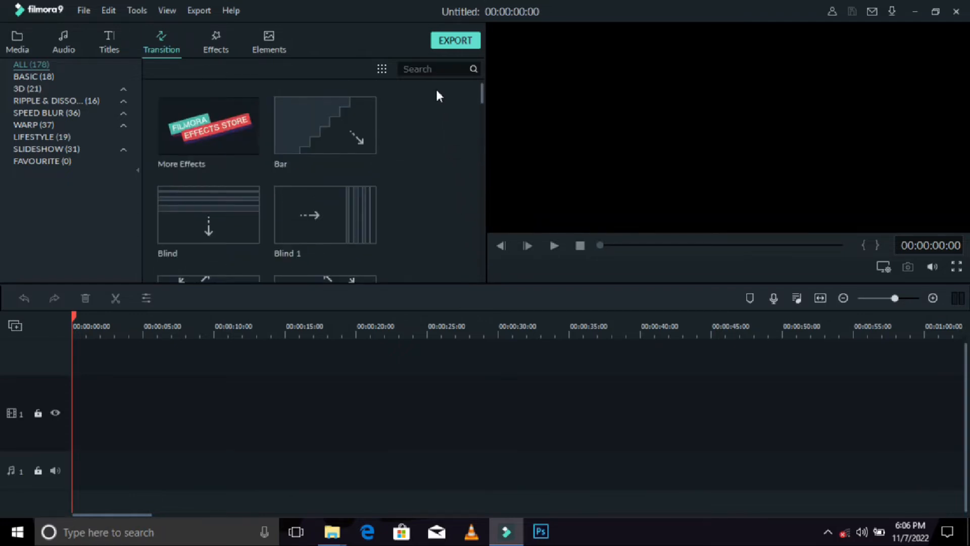
{"action": "left_click", "coordinate": [216, 40]}
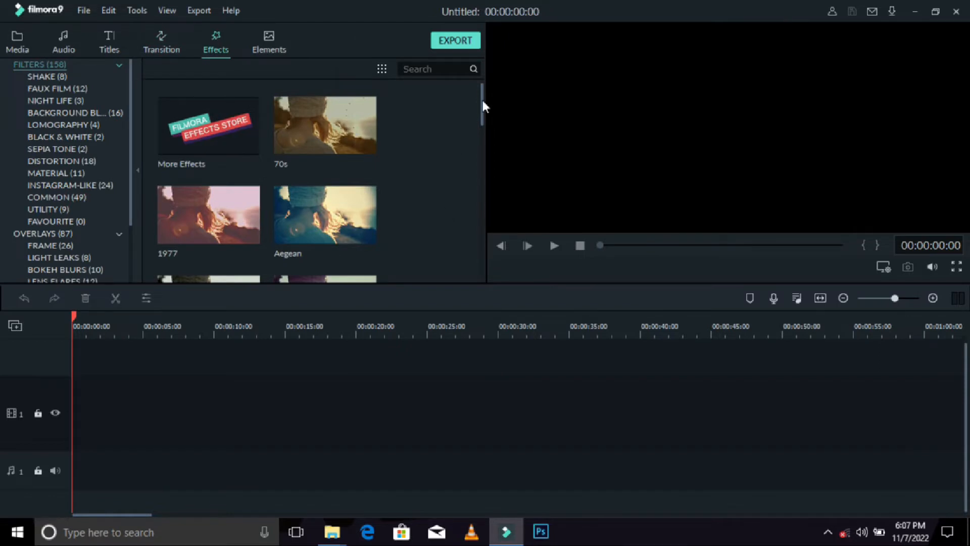
{"action": "left_click_drag", "start_coordinate": [482, 105], "coordinate": [499, 274]}
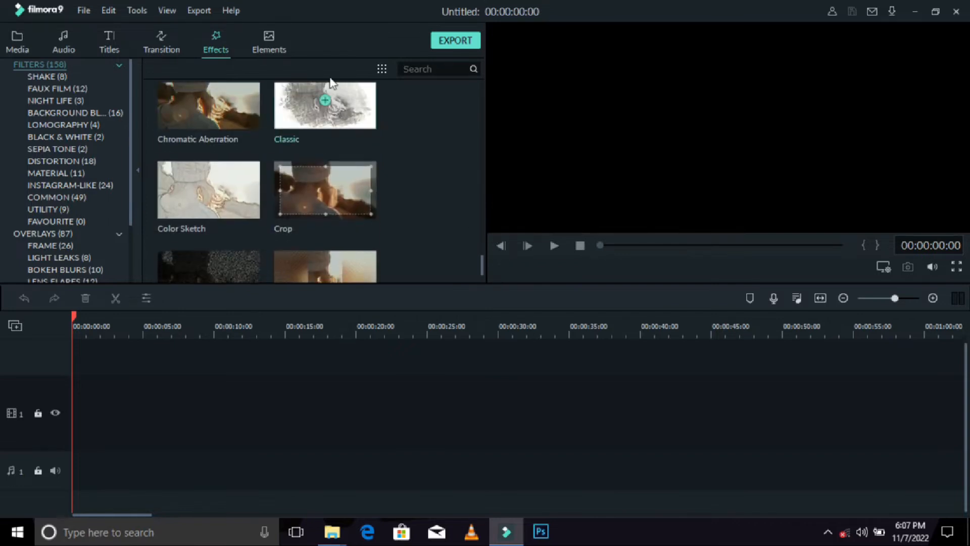
Look through the elements library, previewing Element Handdrawn 14, Element Handdrawn 15 and Tutorial Element White 8.
{"action": "left_click", "coordinate": [263, 50]}
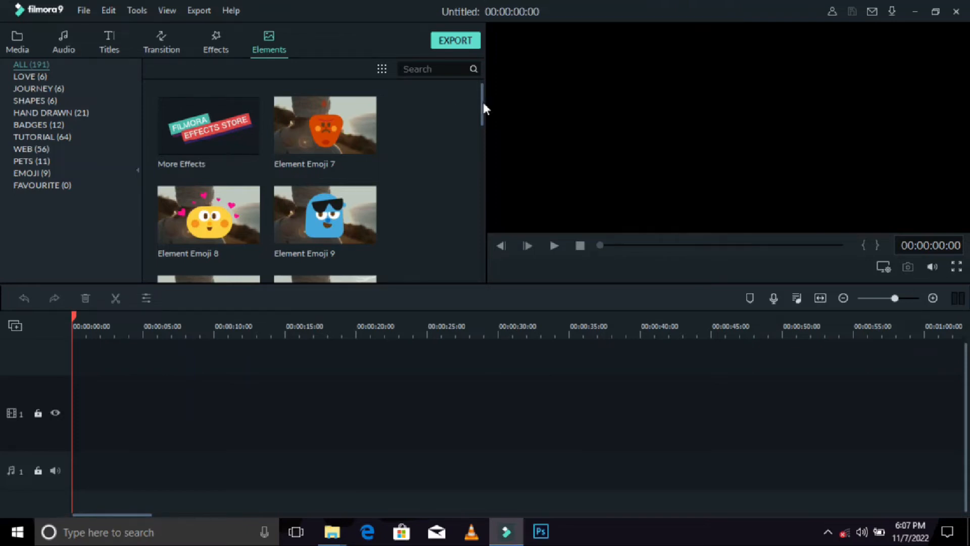
{"action": "left_click_drag", "start_coordinate": [481, 109], "coordinate": [481, 258]}
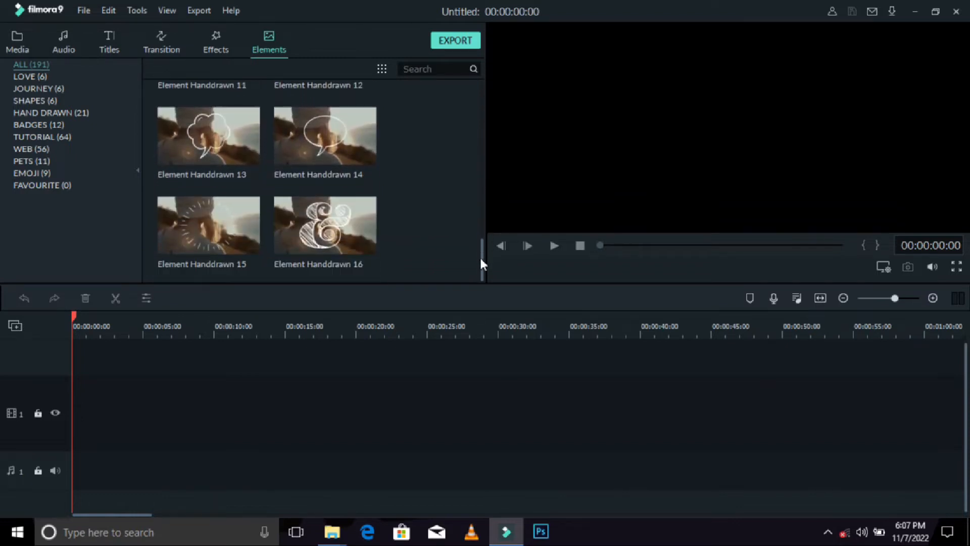
{"action": "left_click", "coordinate": [355, 155]}
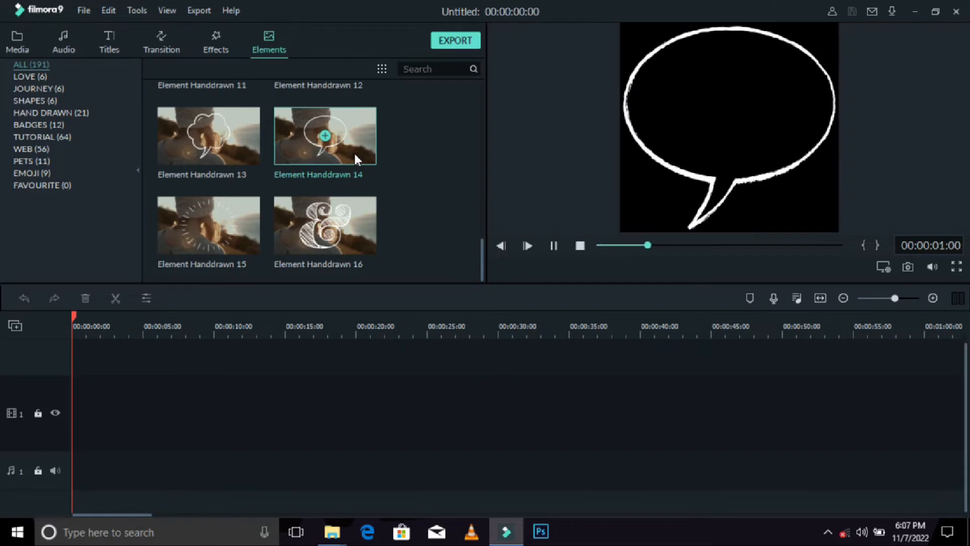
{"action": "left_click", "coordinate": [245, 237]}
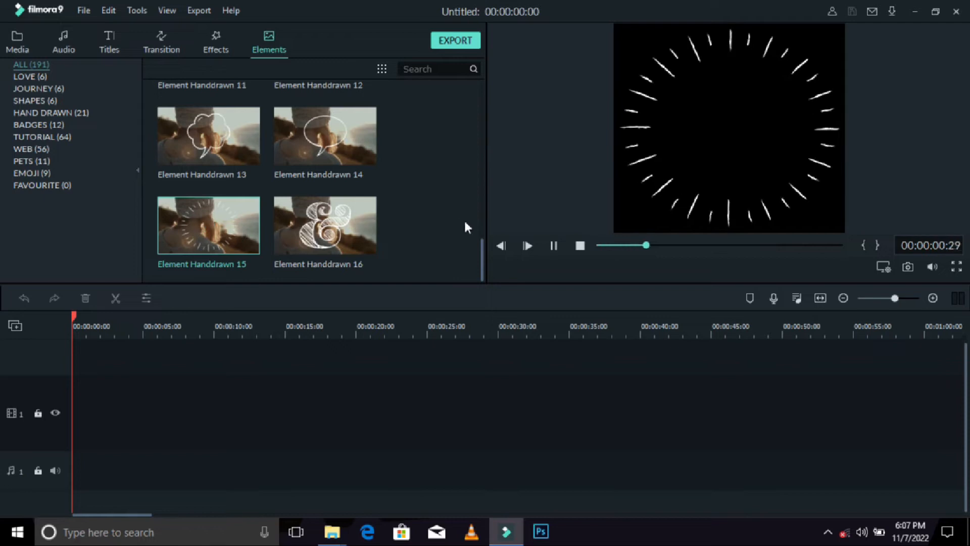
{"action": "left_click_drag", "start_coordinate": [481, 250], "coordinate": [447, 173]}
{"action": "left_click", "coordinate": [308, 125]}
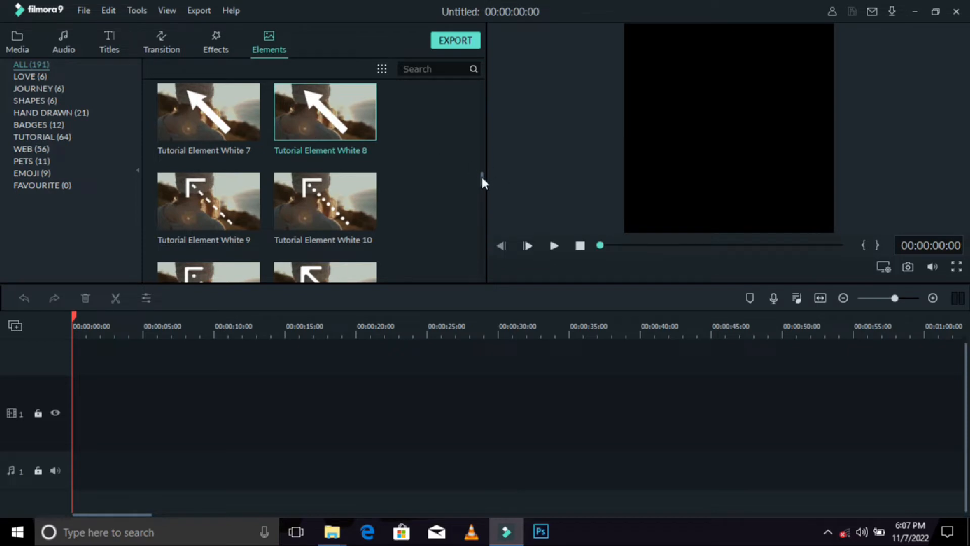
{"action": "left_click_drag", "start_coordinate": [482, 178], "coordinate": [446, 76]}
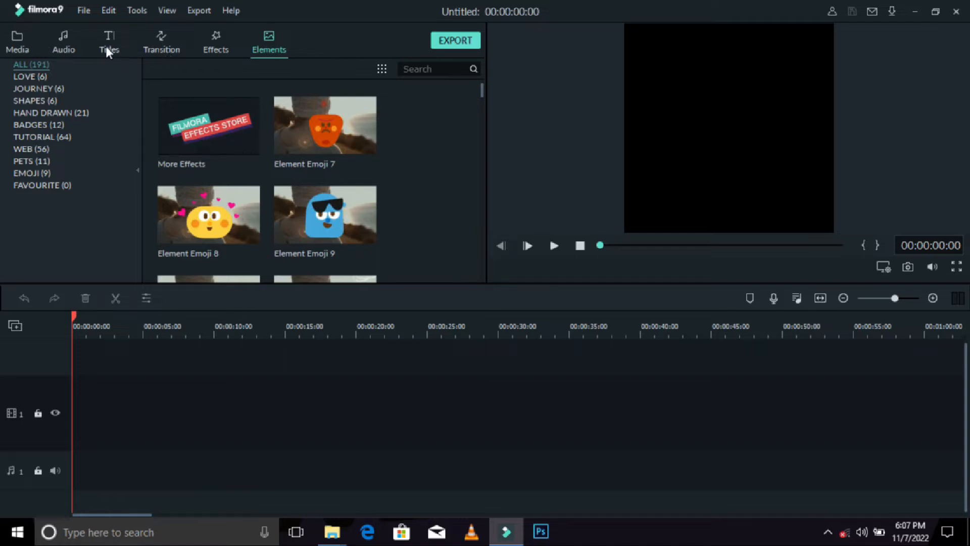
Start importing media files, browse to the J: drive and display its contents as large icons.
{"action": "left_click", "coordinate": [13, 50]}
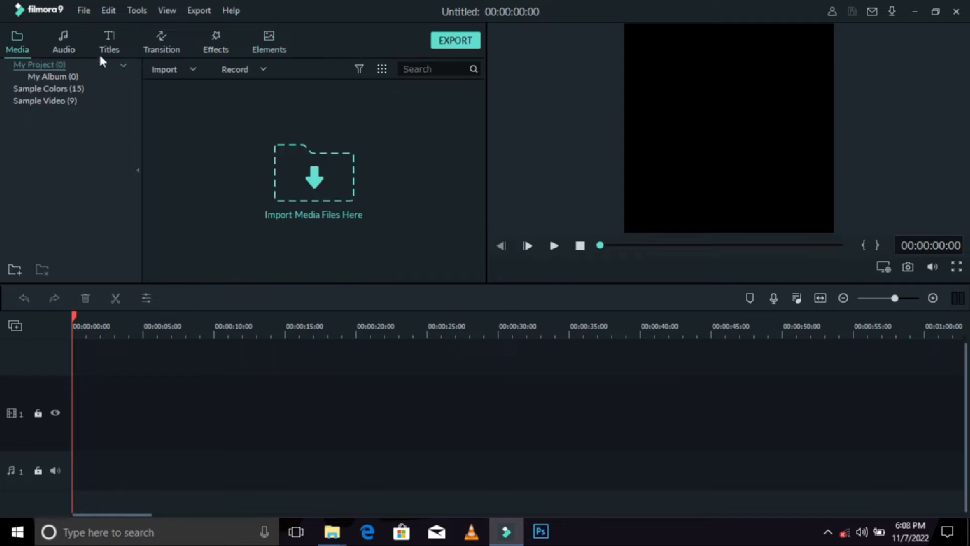
{"action": "mouse_move", "coordinate": [174, 67]}
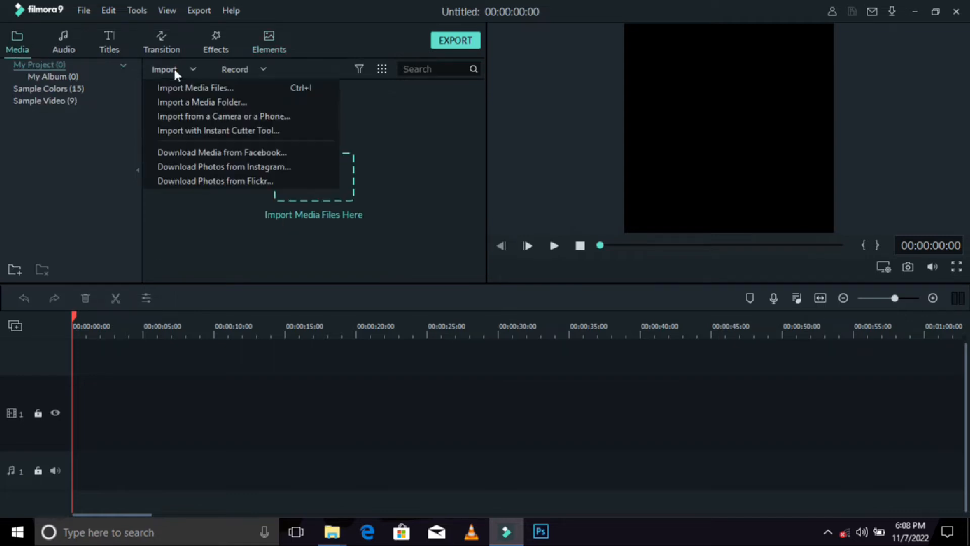
{"action": "left_click", "coordinate": [192, 88]}
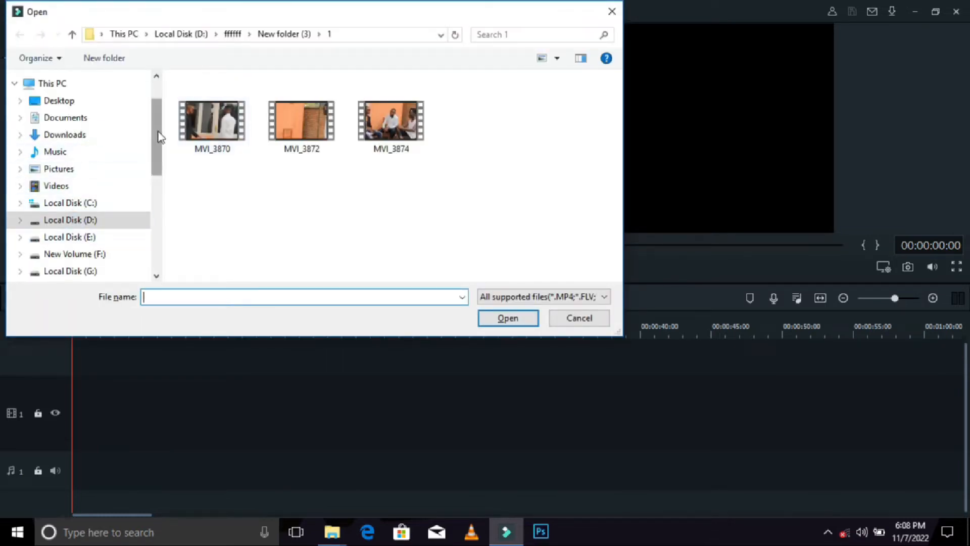
{"action": "left_click_drag", "start_coordinate": [158, 133], "coordinate": [165, 216]}
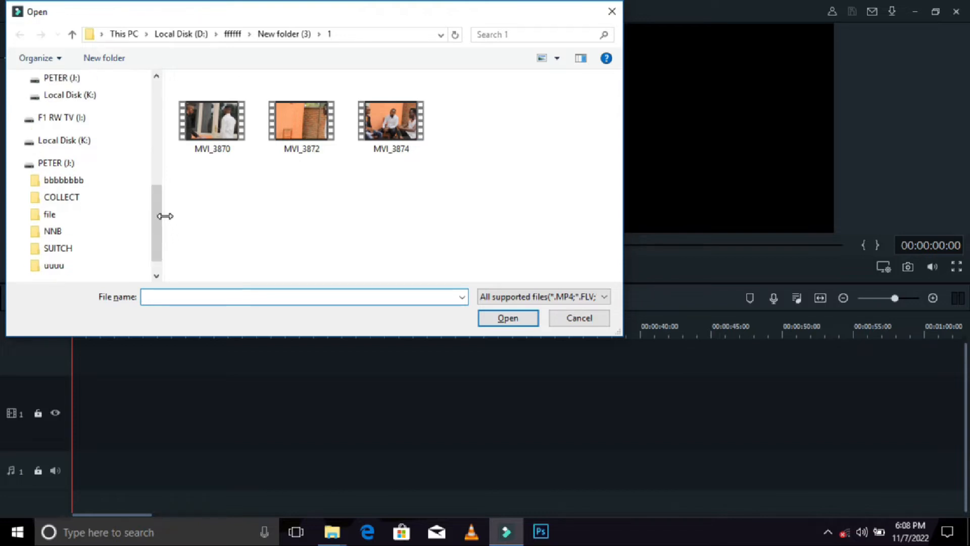
{"action": "left_click", "coordinate": [49, 169]}
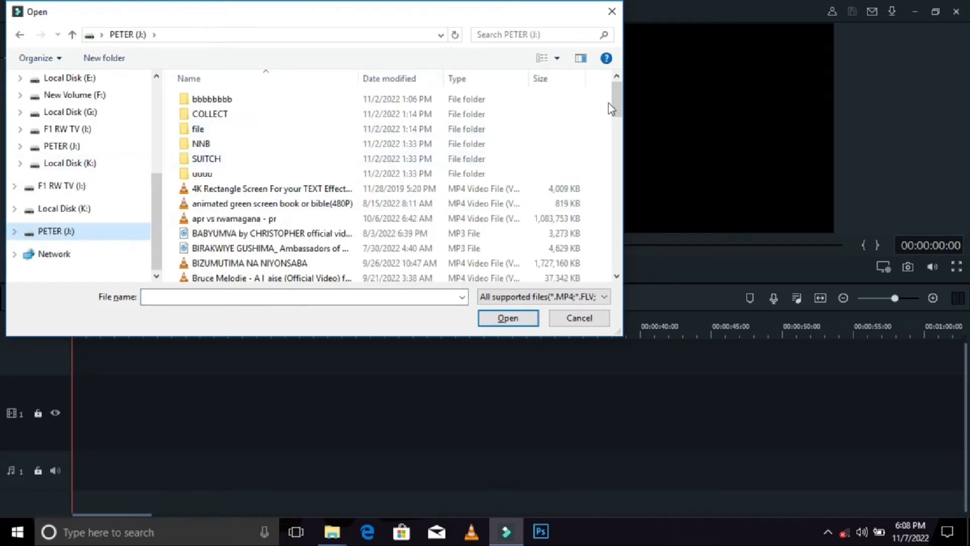
{"action": "left_click_drag", "start_coordinate": [617, 105], "coordinate": [623, 254]}
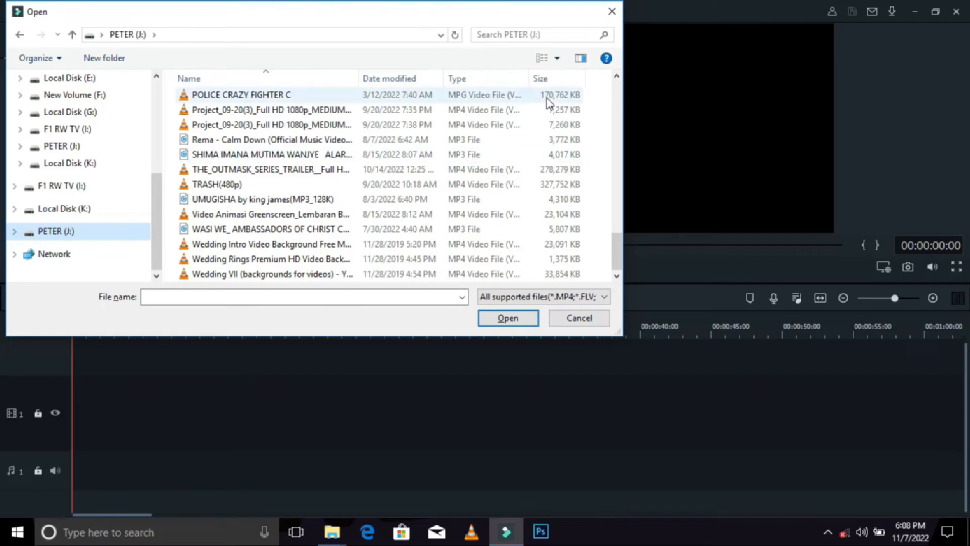
{"action": "left_click", "coordinate": [557, 59]}
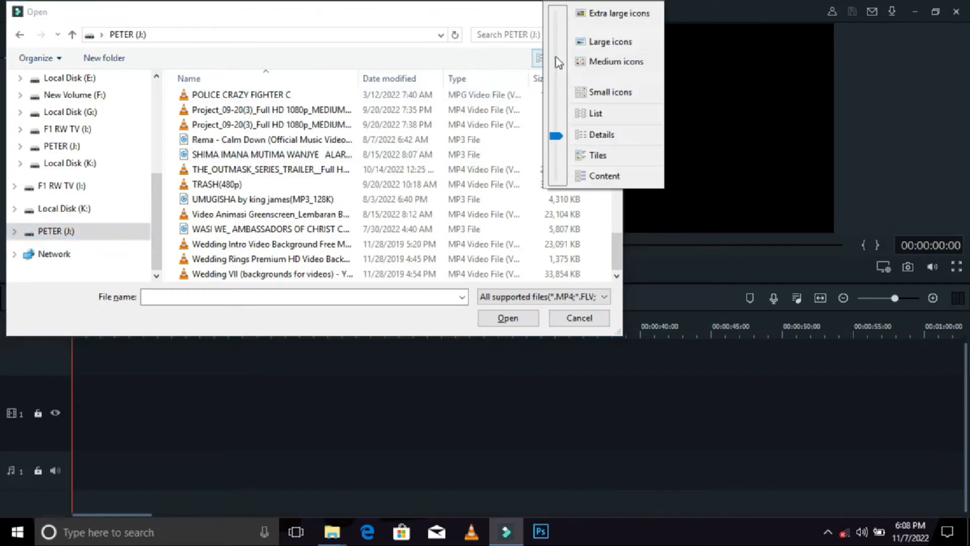
{"action": "left_click", "coordinate": [586, 45]}
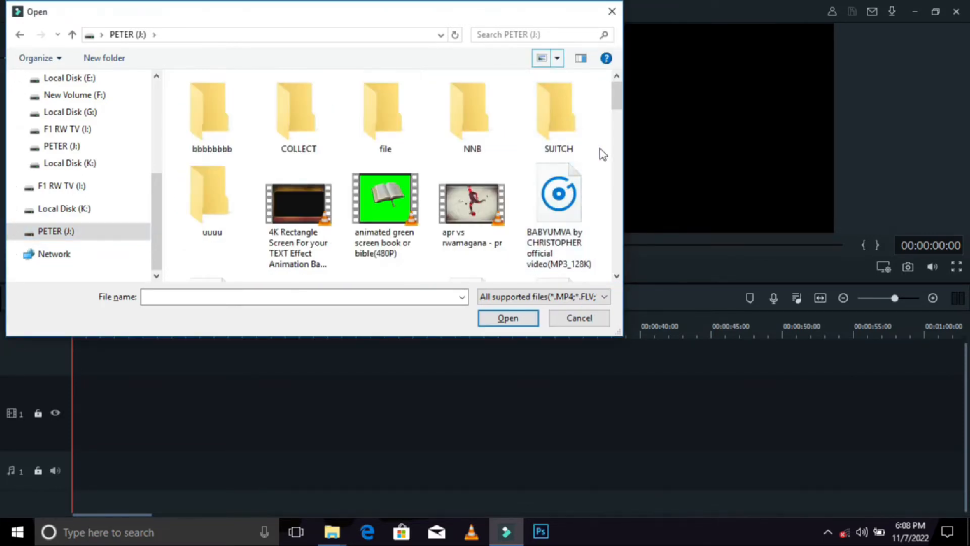
Import the MVI_1651, MVI_1657 and MVI_1714 videos, accept proxy file creation and turn off further proxy prompts.
{"action": "left_click_drag", "start_coordinate": [614, 100], "coordinate": [621, 229]}
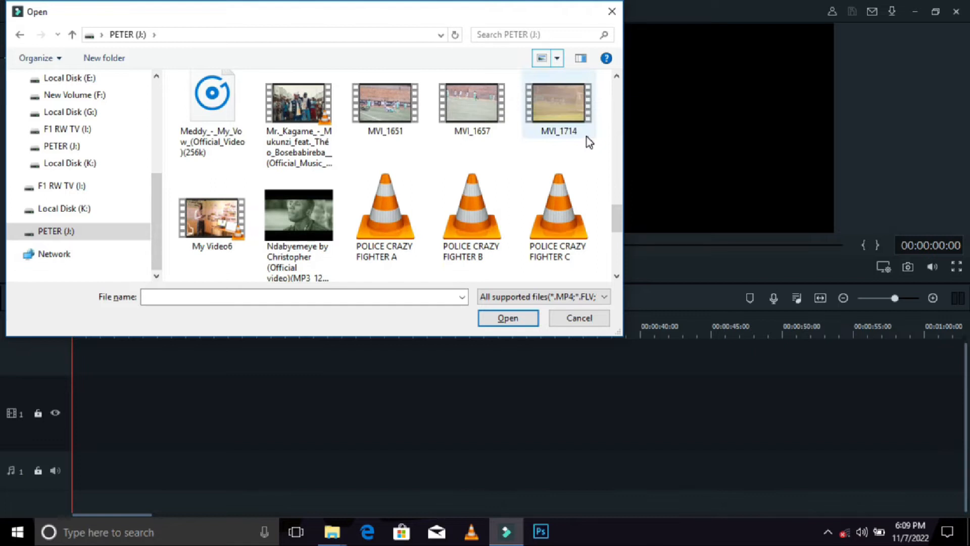
{"action": "left_click_drag", "start_coordinate": [587, 136], "coordinate": [383, 137]}
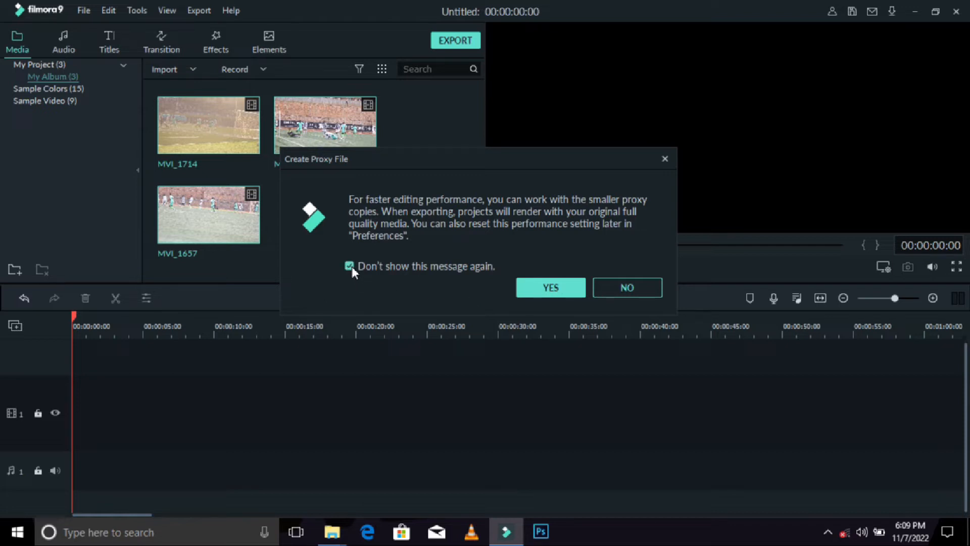
{"action": "left_click", "coordinate": [551, 288]}
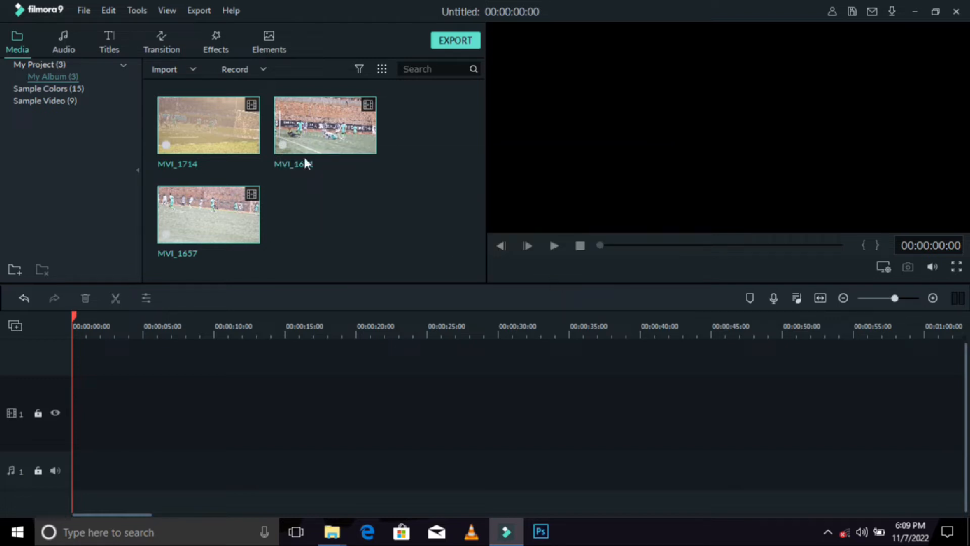
Sort the imported clips in My Album by duration, and re-sort them by name.
{"action": "mouse_move", "coordinate": [248, 149]}
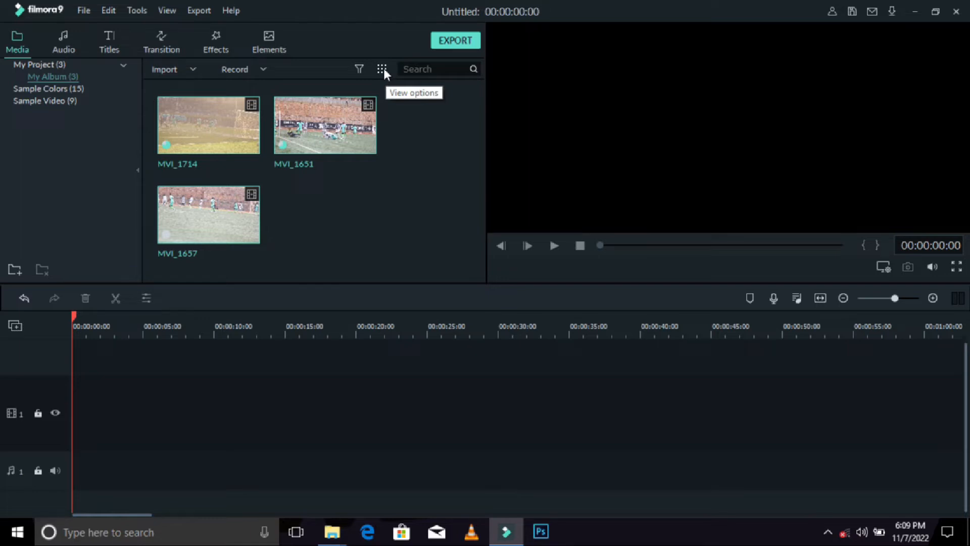
{"action": "left_click", "coordinate": [383, 69]}
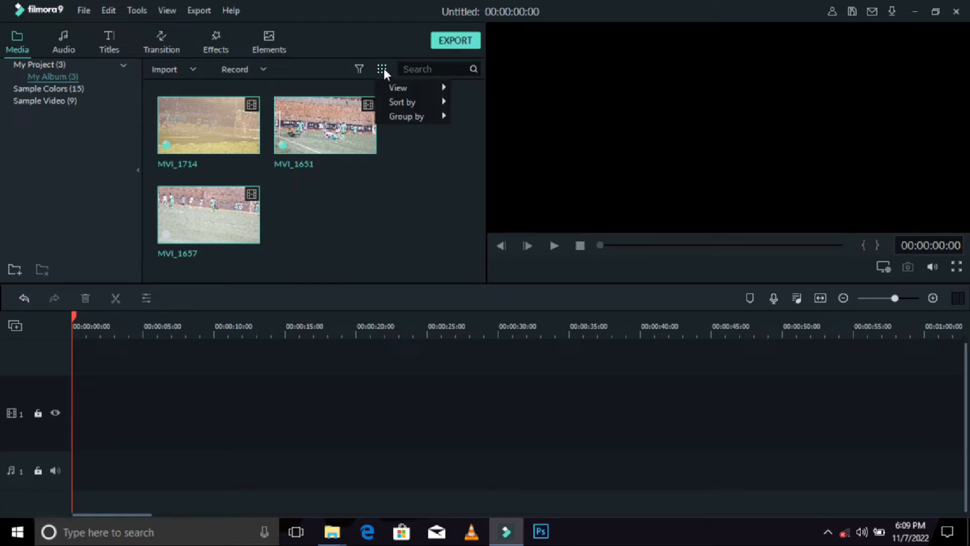
{"action": "mouse_move", "coordinate": [392, 86]}
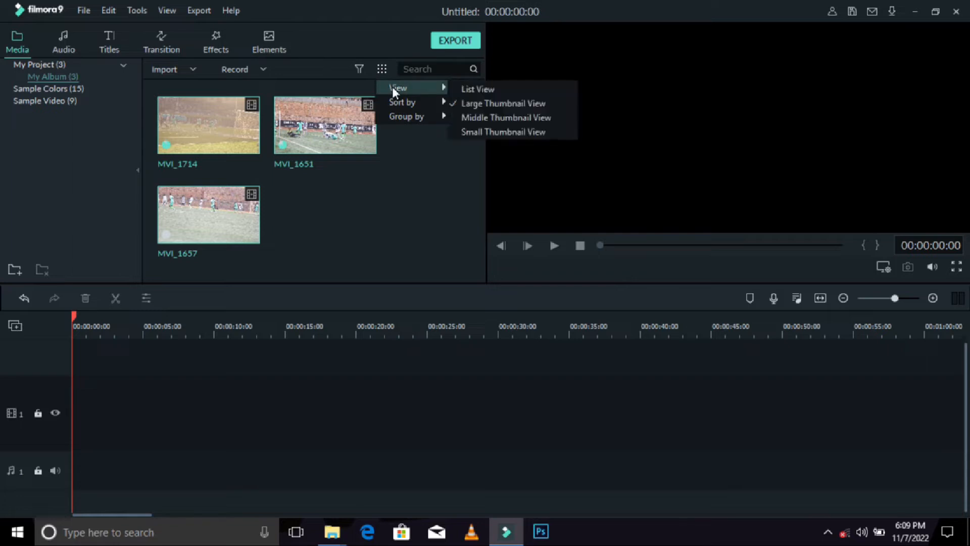
{"action": "mouse_move", "coordinate": [403, 102]}
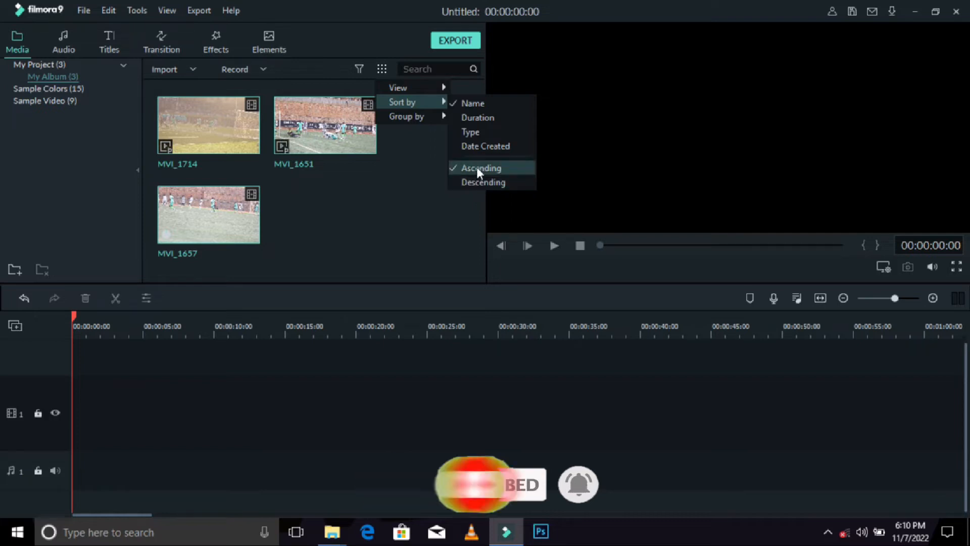
{"action": "left_click", "coordinate": [467, 118]}
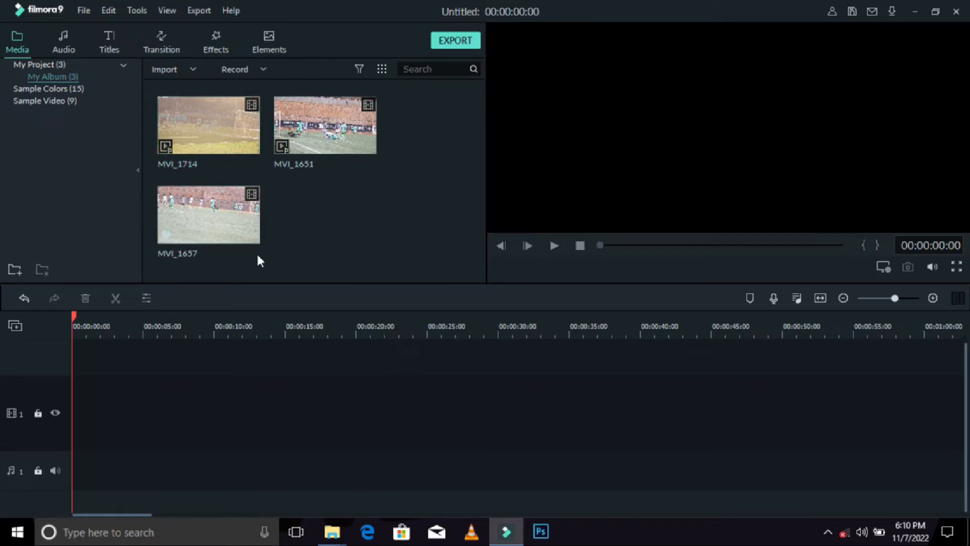
{"action": "left_click", "coordinate": [381, 71]}
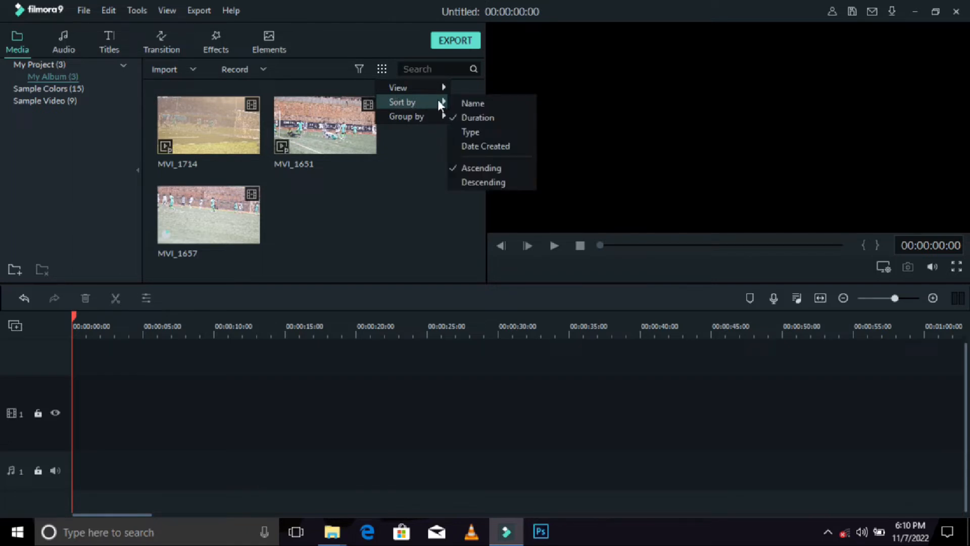
{"action": "left_click", "coordinate": [469, 103]}
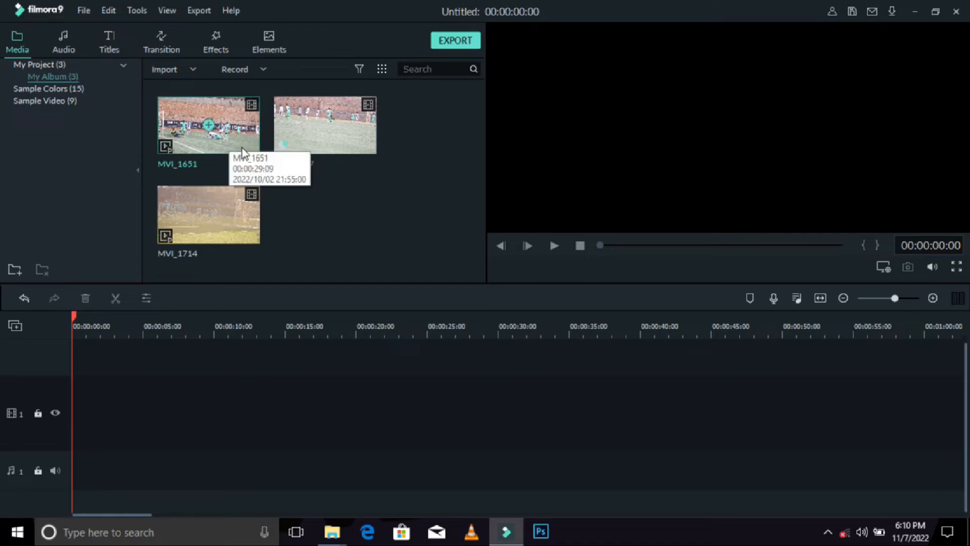
Place MVI_1651 at the start of video track 1 and match the project settings to the media.
{"action": "left_click_drag", "start_coordinate": [243, 148], "coordinate": [243, 157]}
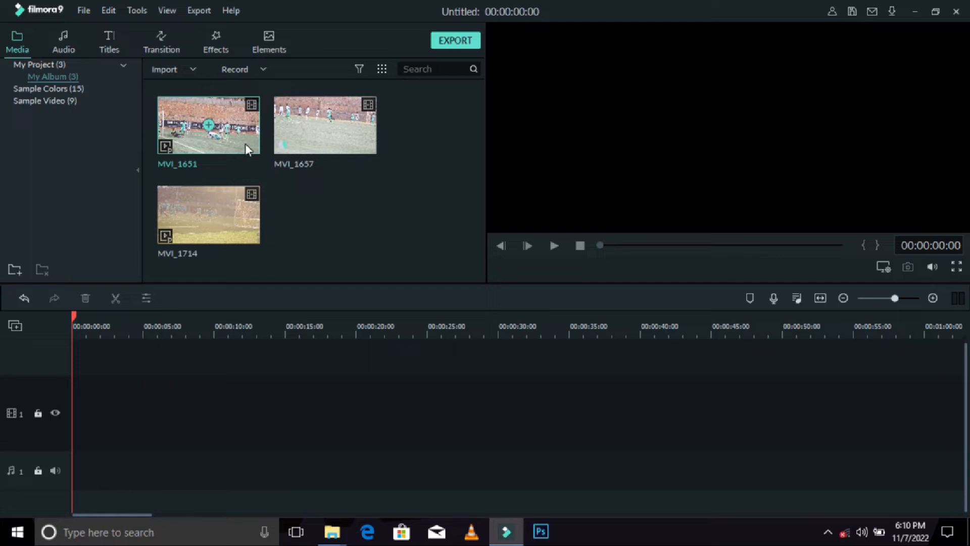
{"action": "left_click_drag", "start_coordinate": [245, 146], "coordinate": [59, 406]}
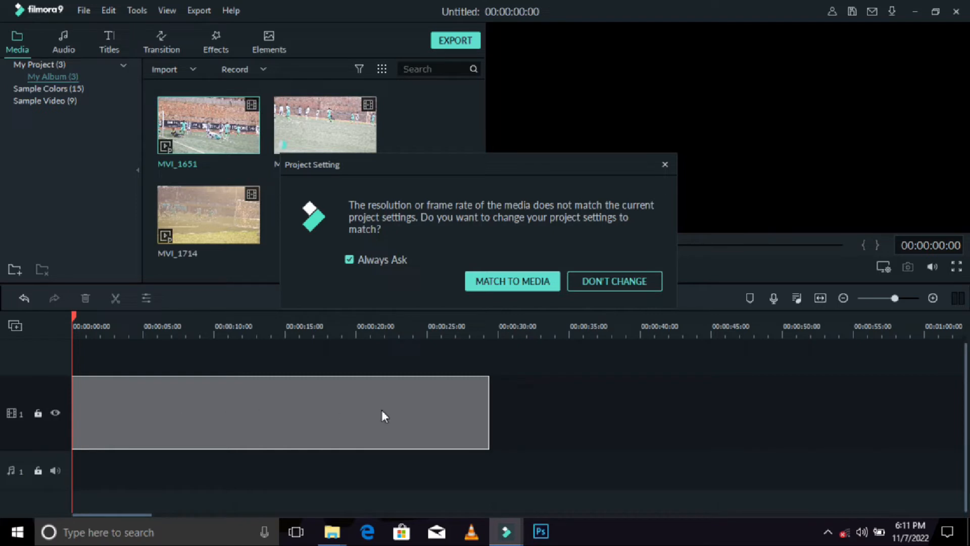
{"action": "left_click", "coordinate": [506, 282]}
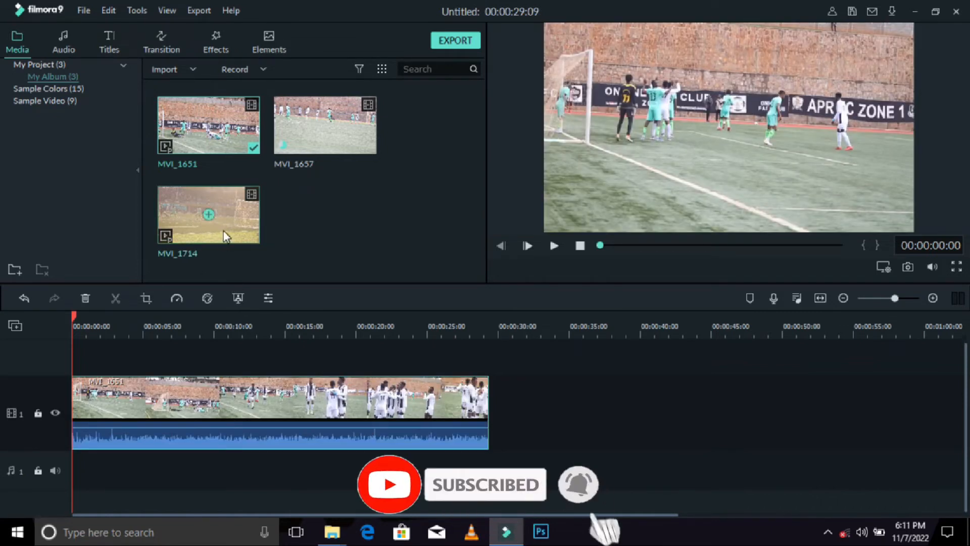
Append MVI_1657 directly after MVI_1651 on video track 1.
{"action": "left_click_drag", "start_coordinate": [292, 149], "coordinate": [492, 397]}
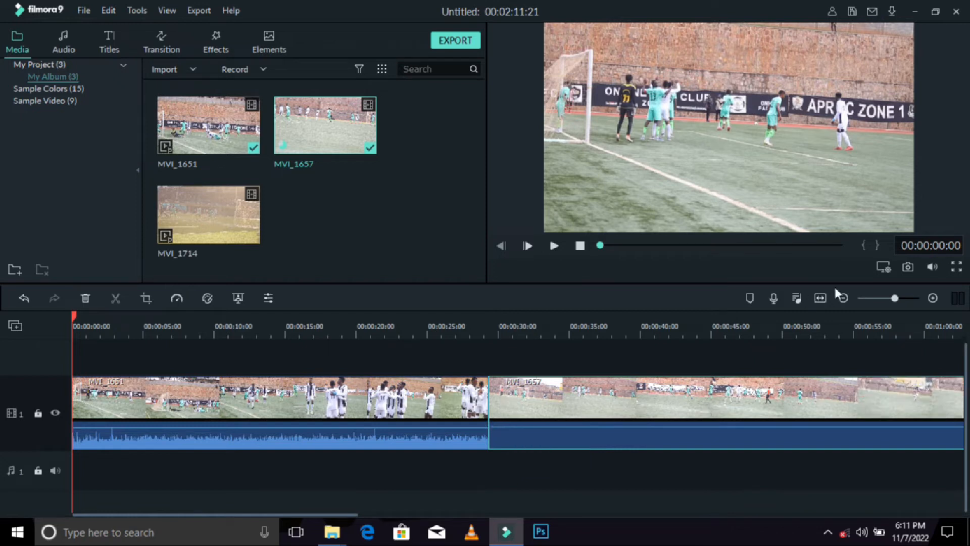
{"action": "scroll", "coordinate": [703, 351], "scroll_direction": "down", "scroll_amount": 2}
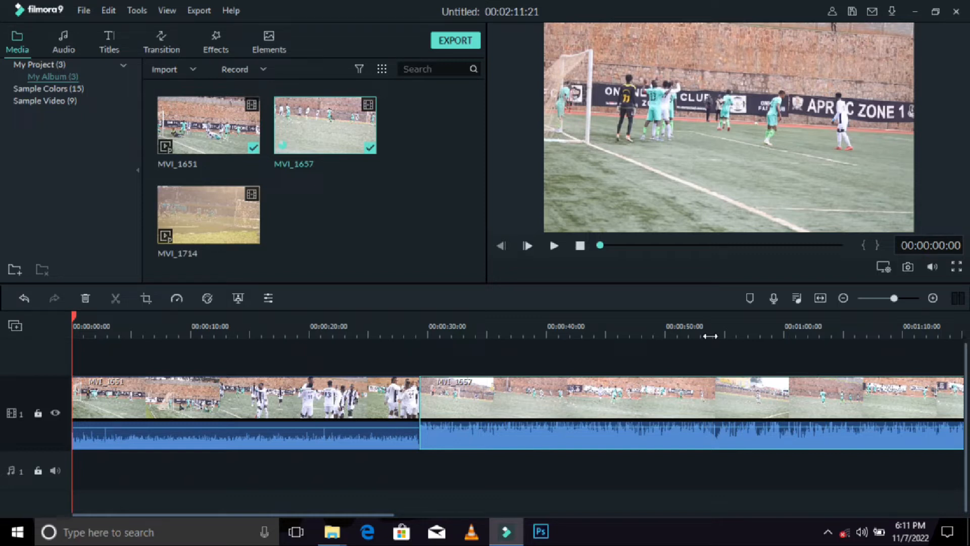
{"action": "left_click_drag", "start_coordinate": [710, 336], "coordinate": [162, 353]}
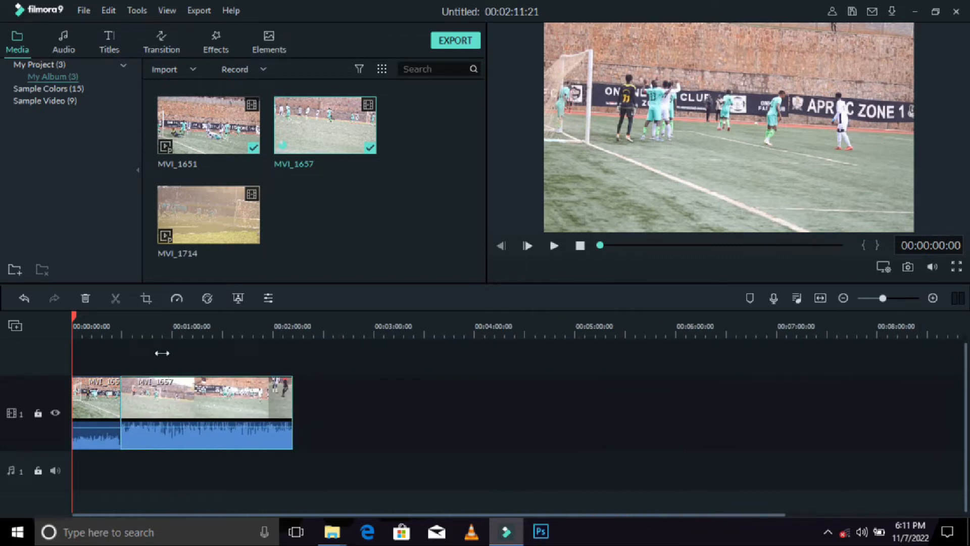
{"action": "left_click_drag", "start_coordinate": [162, 353], "coordinate": [121, 391]}
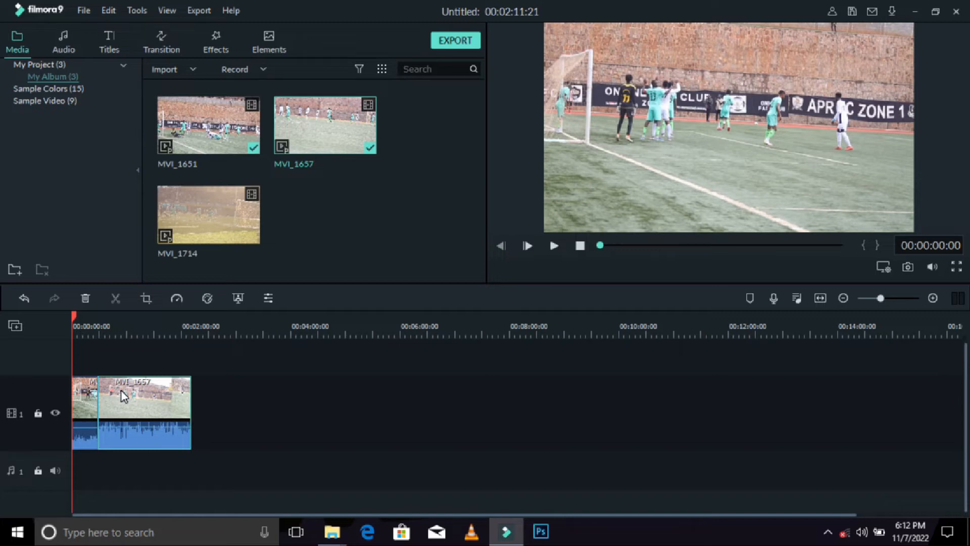
Preview the footage of MVI_1651 and MVI_1657 at several points along the timeline.
{"action": "left_click", "coordinate": [144, 334]}
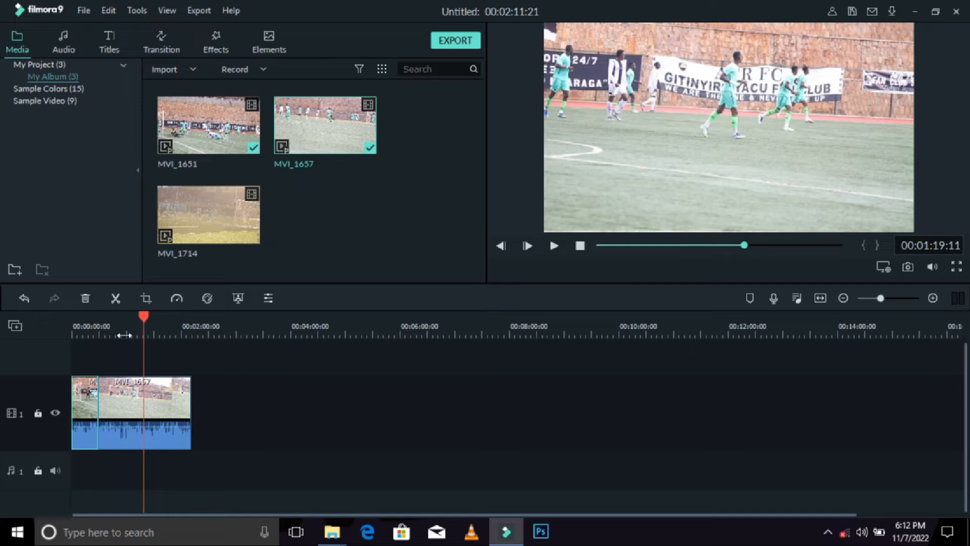
{"action": "left_click_drag", "start_coordinate": [144, 320], "coordinate": [91, 331]}
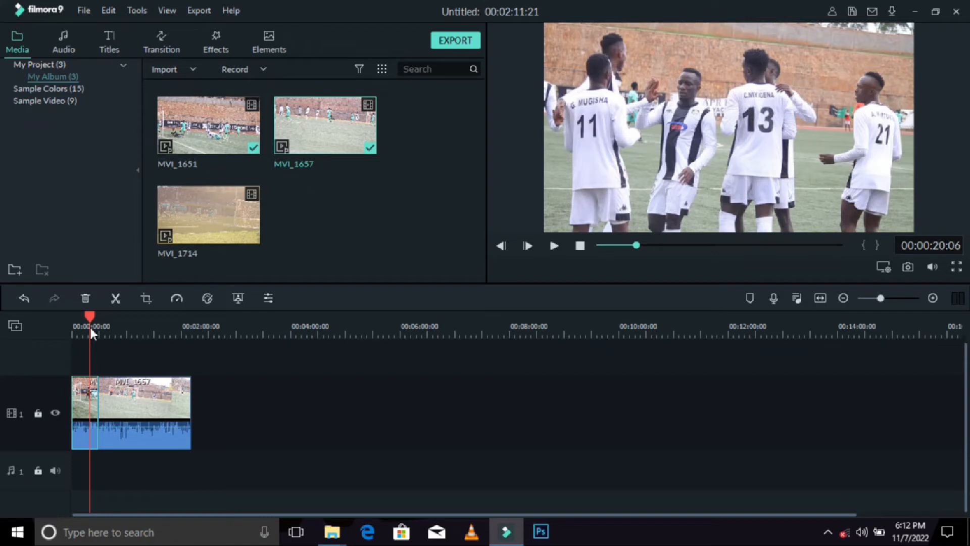
{"action": "left_click", "coordinate": [127, 332]}
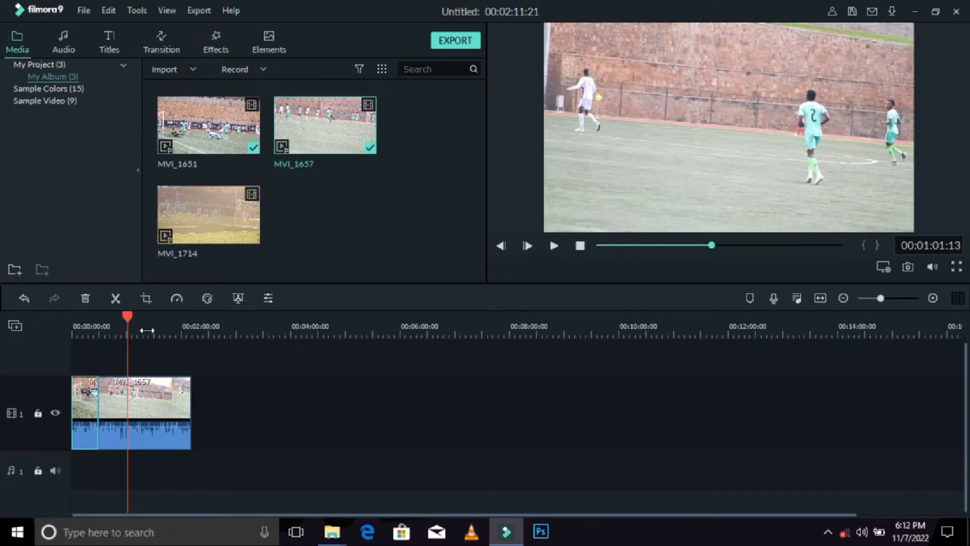
{"action": "left_click", "coordinate": [146, 330]}
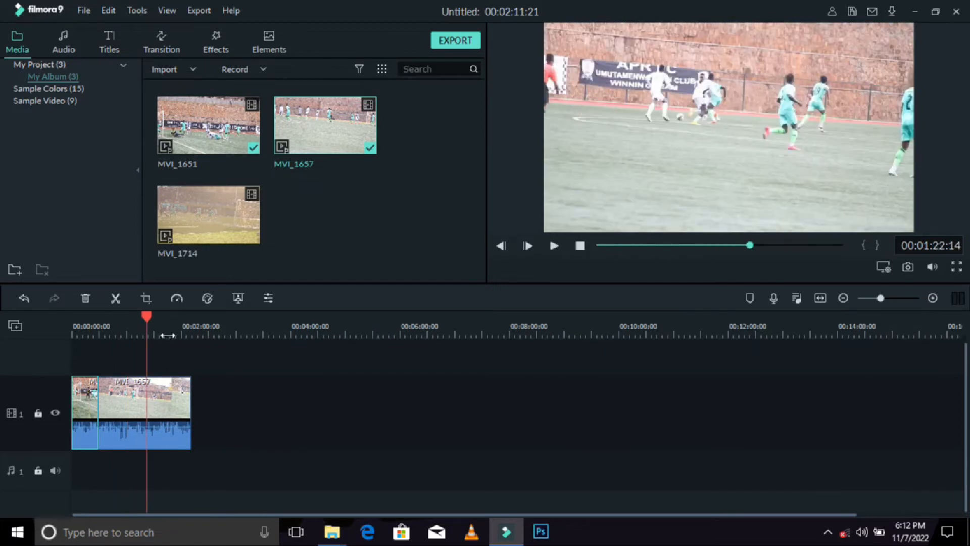
{"action": "left_click", "coordinate": [167, 335]}
{"action": "left_click", "coordinate": [177, 335]}
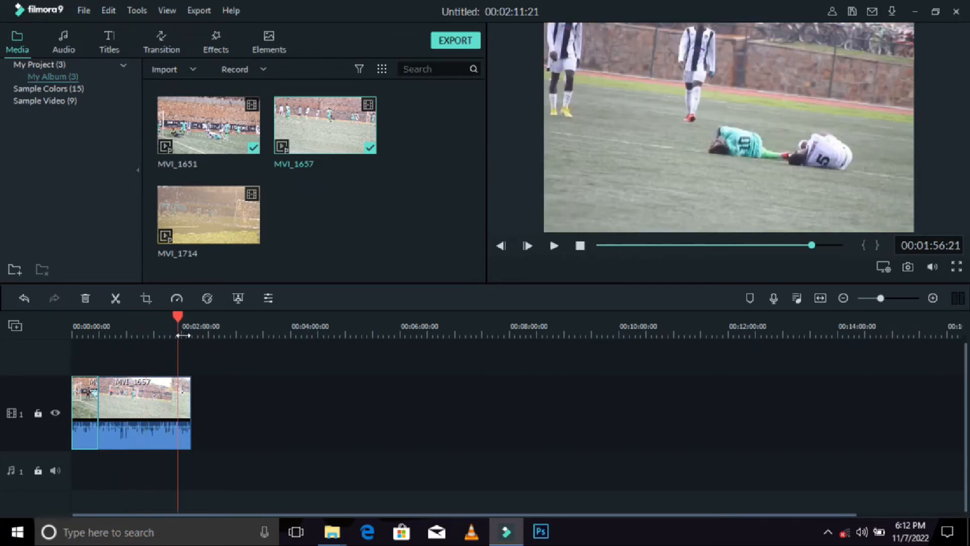
{"action": "left_click", "coordinate": [183, 335]}
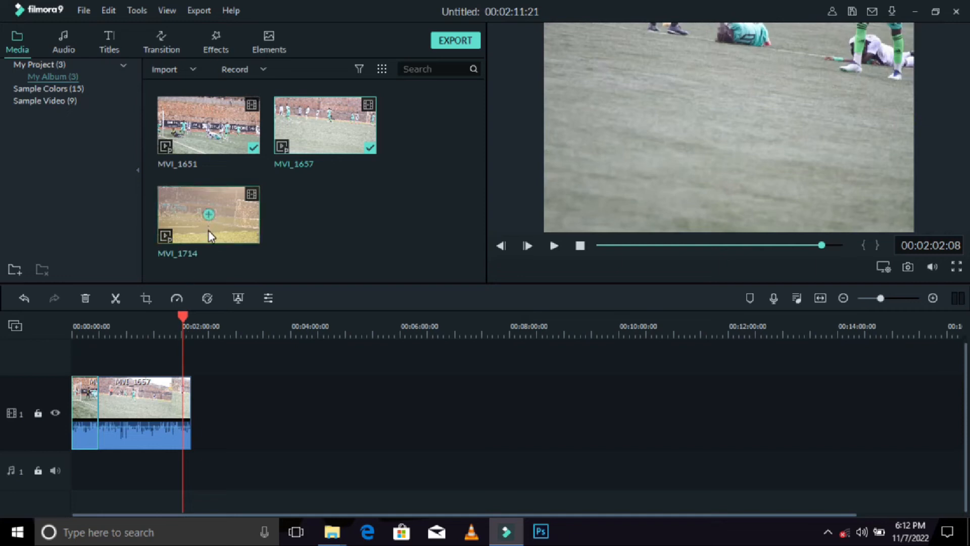
Append MVI_1714 after MVI_1657 on video track 1 and adjust the audio volume of both clips.
{"action": "left_click_drag", "start_coordinate": [209, 233], "coordinate": [142, 470]}
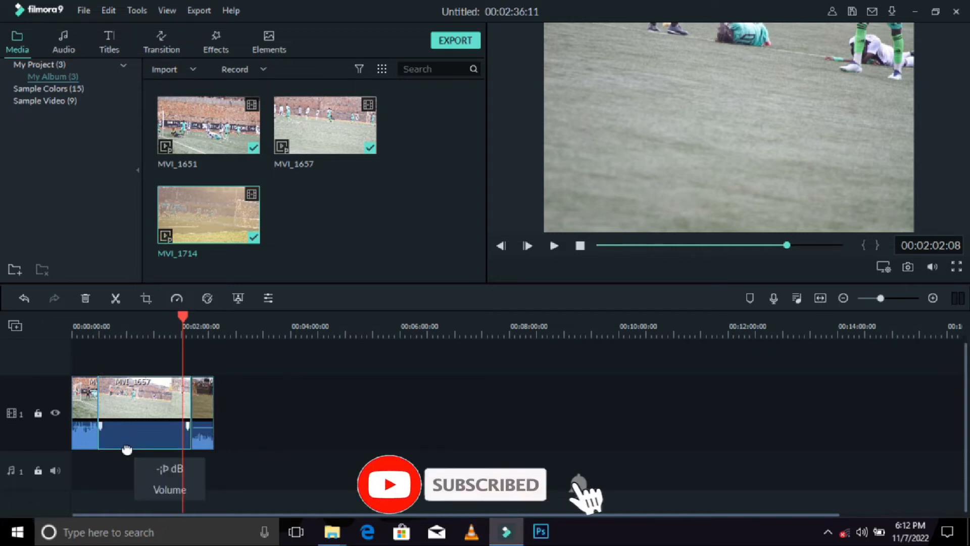
{"action": "left_click_drag", "start_coordinate": [127, 449], "coordinate": [126, 417]}
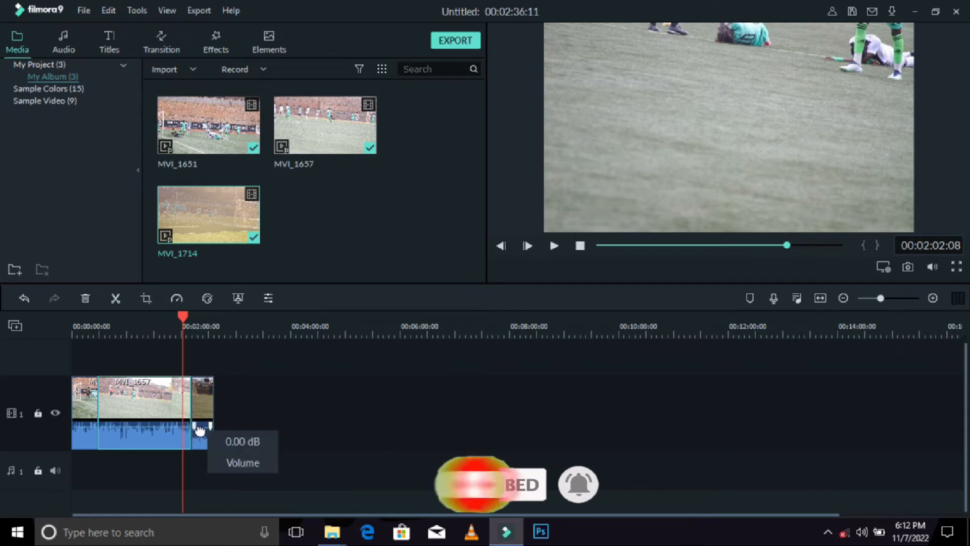
{"action": "left_click_drag", "start_coordinate": [201, 430], "coordinate": [200, 417]}
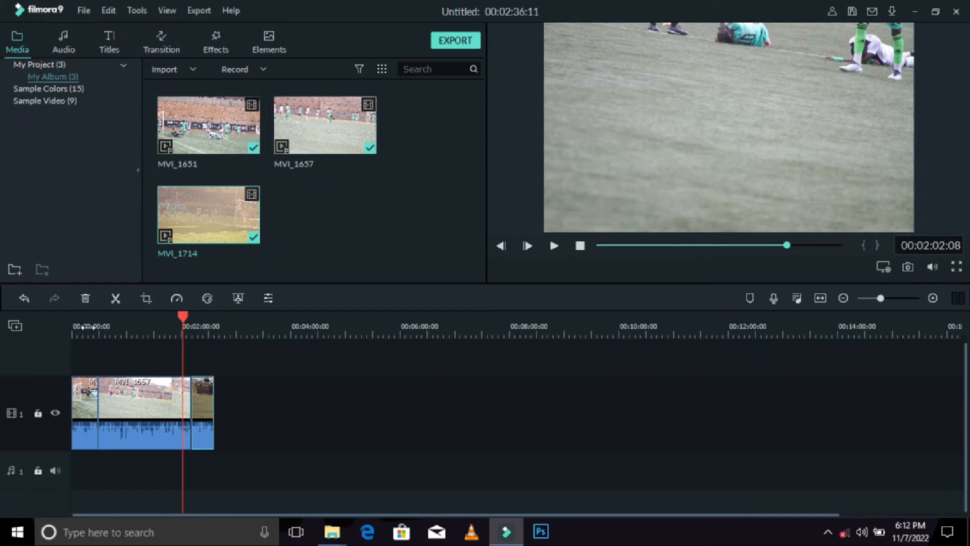
{"action": "left_click_drag", "start_coordinate": [89, 326], "coordinate": [263, 326]}
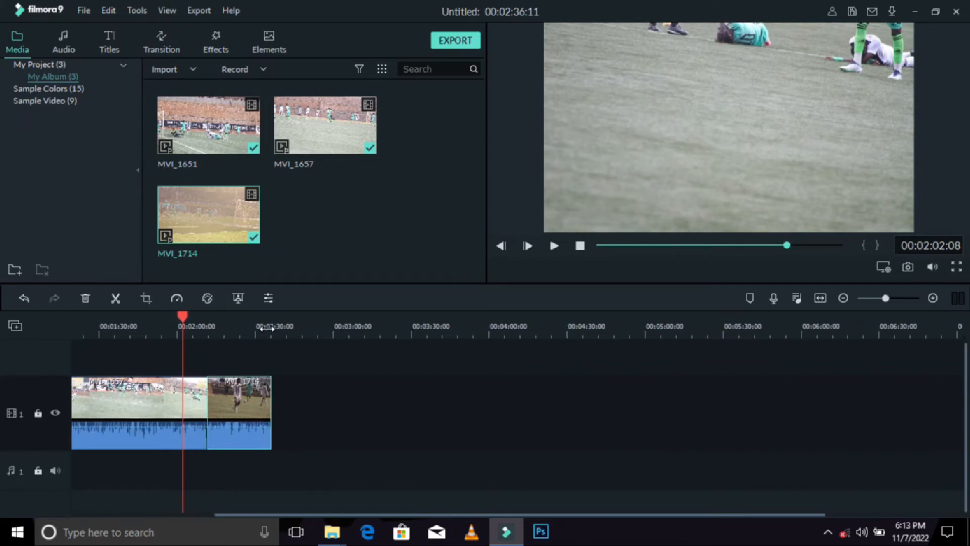
Open the audio settings of the MVI_1651 clip at the start of the timeline and examine its volume control.
{"action": "left_click_drag", "start_coordinate": [231, 512], "coordinate": [38, 515]}
{"action": "left_click", "coordinate": [129, 416]}
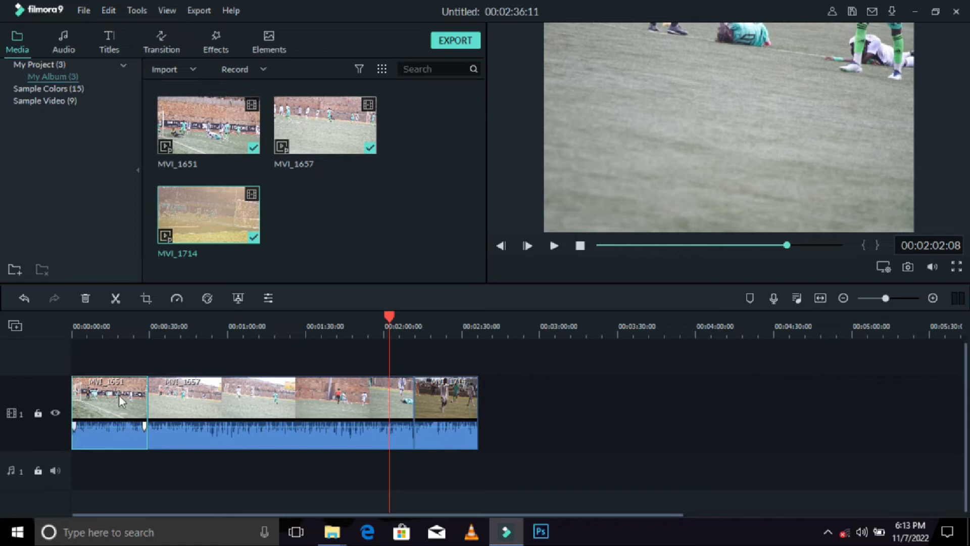
{"action": "double_click", "coordinate": [119, 397]}
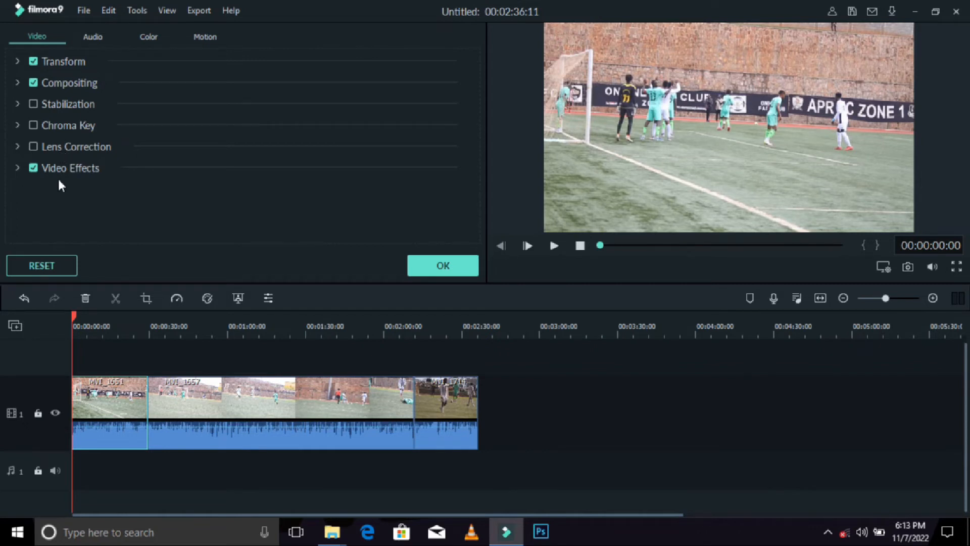
{"action": "left_click", "coordinate": [96, 39]}
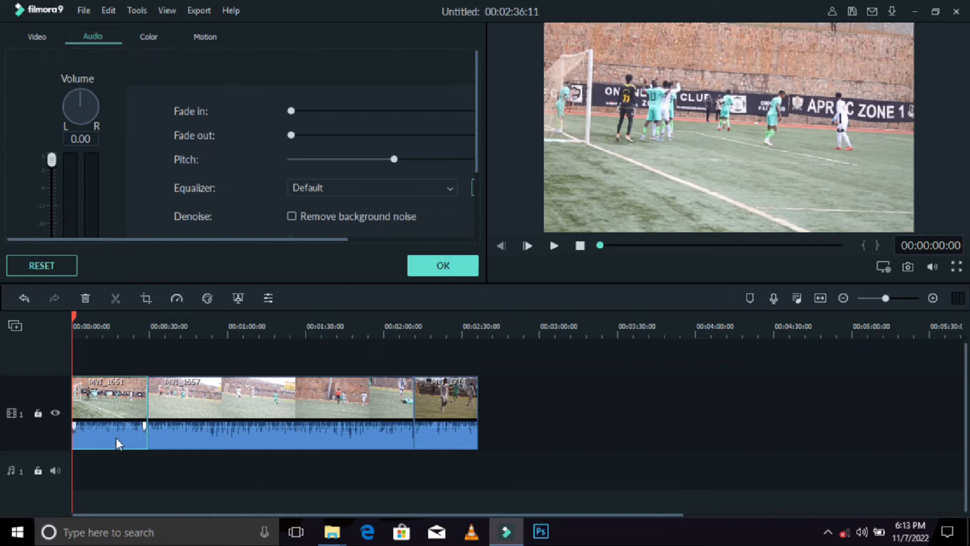
{"action": "mouse_move", "coordinate": [116, 430]}
{"action": "mouse_move", "coordinate": [51, 161]}
{"action": "left_mouse_down"}
{"action": "mouse_move", "coordinate": [54, 214]}
{"action": "mouse_move", "coordinate": [53, 158]}
{"action": "left_mouse_up"}
Lower the volume of MVI_1657 on its waveform, raise it to 6.00 dB, and close the clip settings.
{"action": "left_click", "coordinate": [199, 417]}
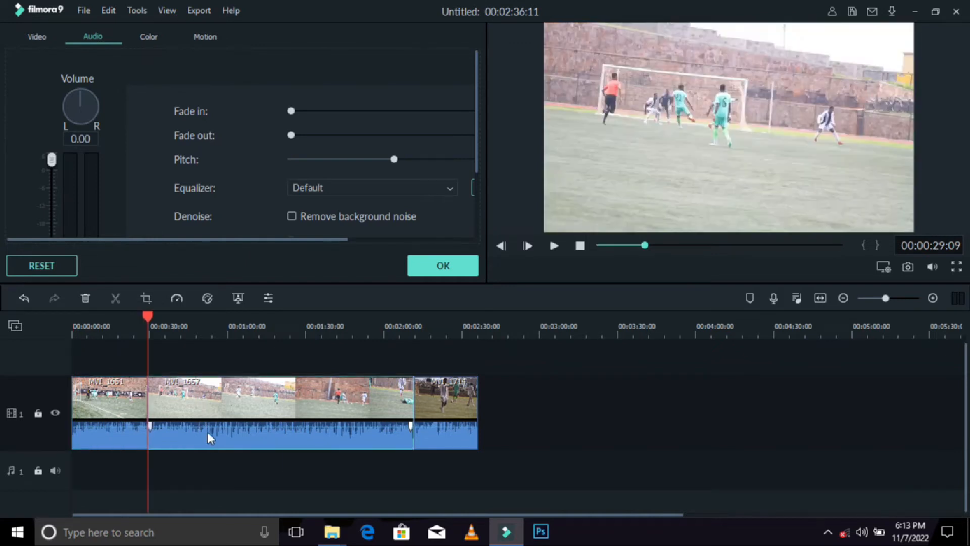
{"action": "left_click_drag", "start_coordinate": [207, 428], "coordinate": [206, 447]}
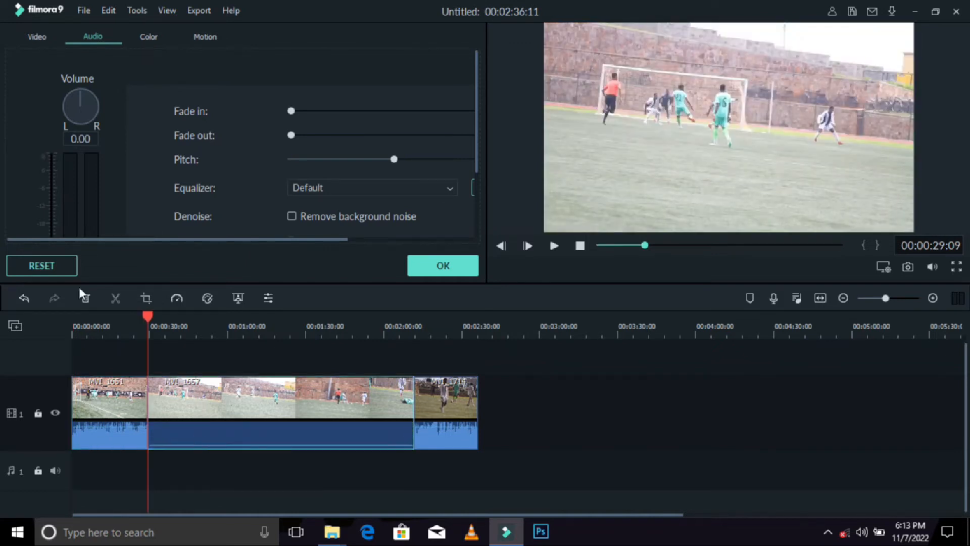
{"action": "left_click_drag", "start_coordinate": [201, 447], "coordinate": [200, 418]}
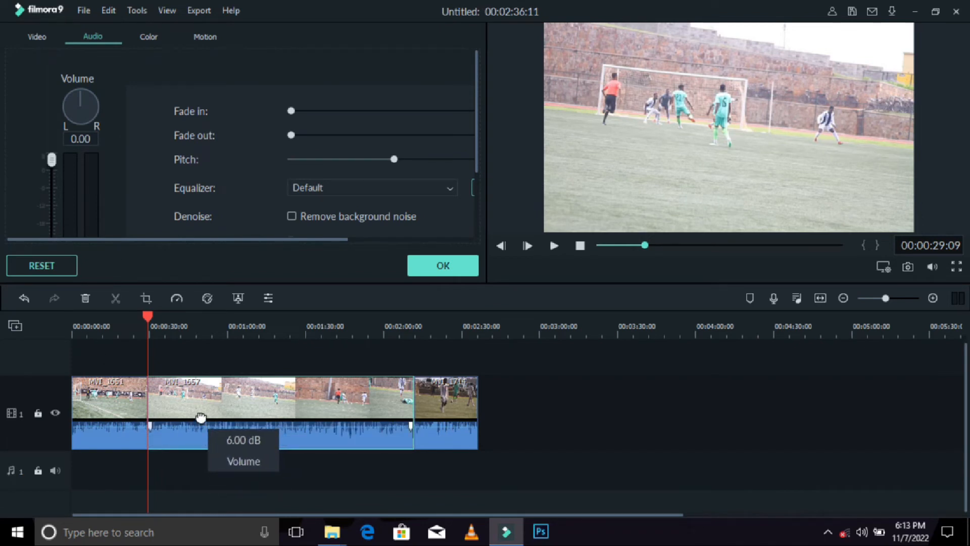
{"action": "left_click", "coordinate": [121, 413]}
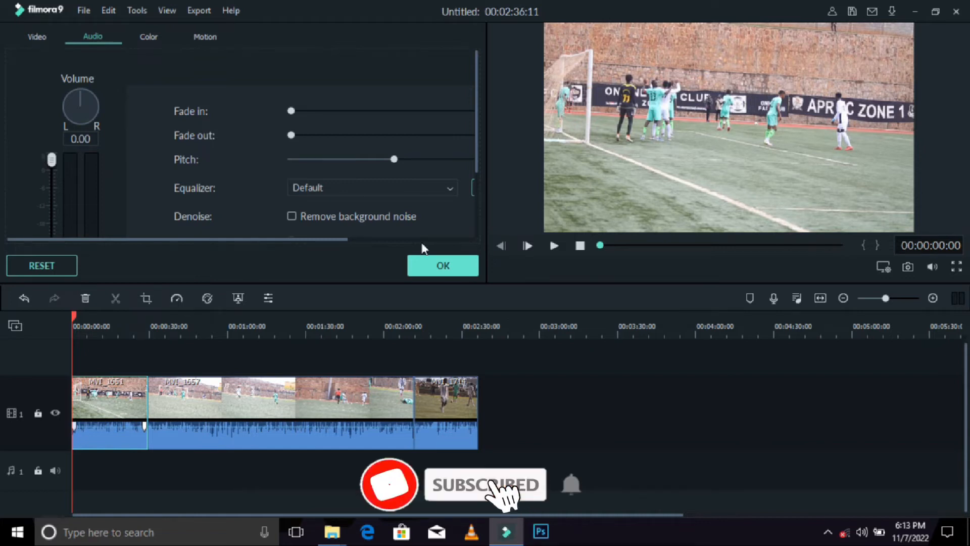
{"action": "left_click", "coordinate": [436, 268]}
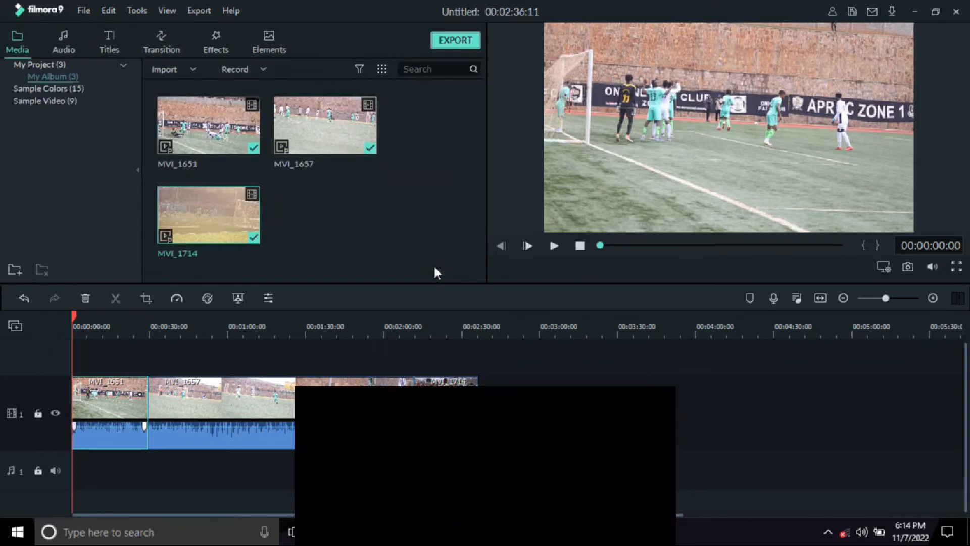
Preview the footage of all three clips at several points along the timeline.
{"action": "left_click", "coordinate": [133, 331]}
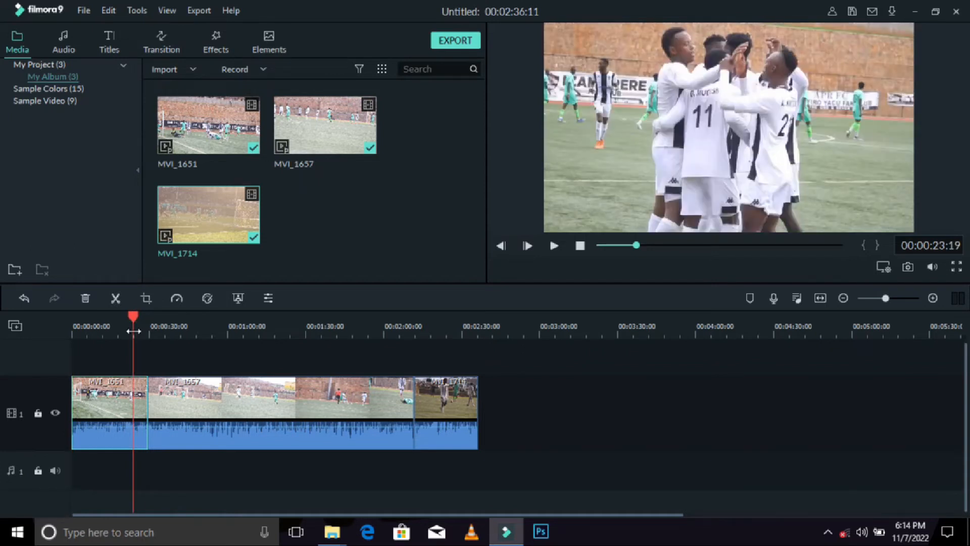
{"action": "left_click", "coordinate": [178, 327]}
{"action": "left_click", "coordinate": [226, 329]}
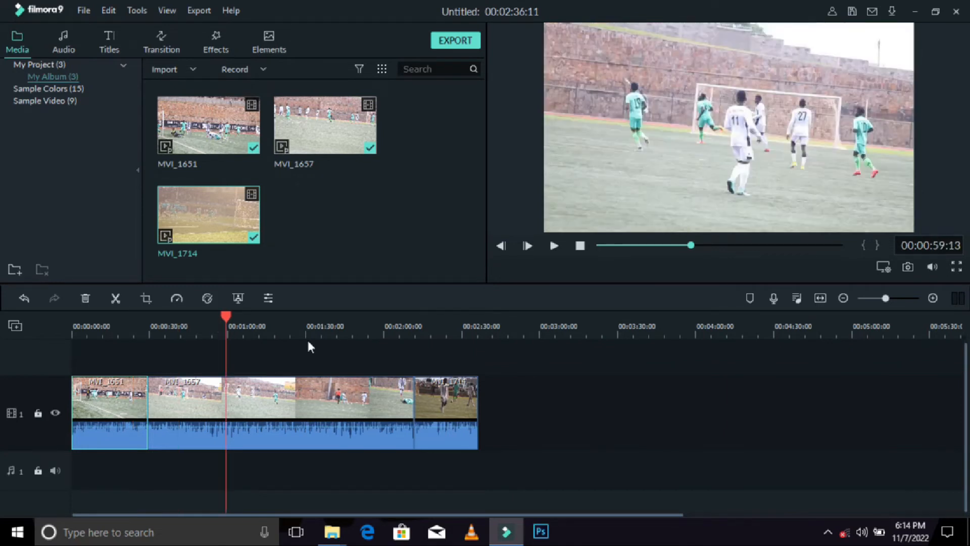
{"action": "left_click", "coordinate": [345, 345]}
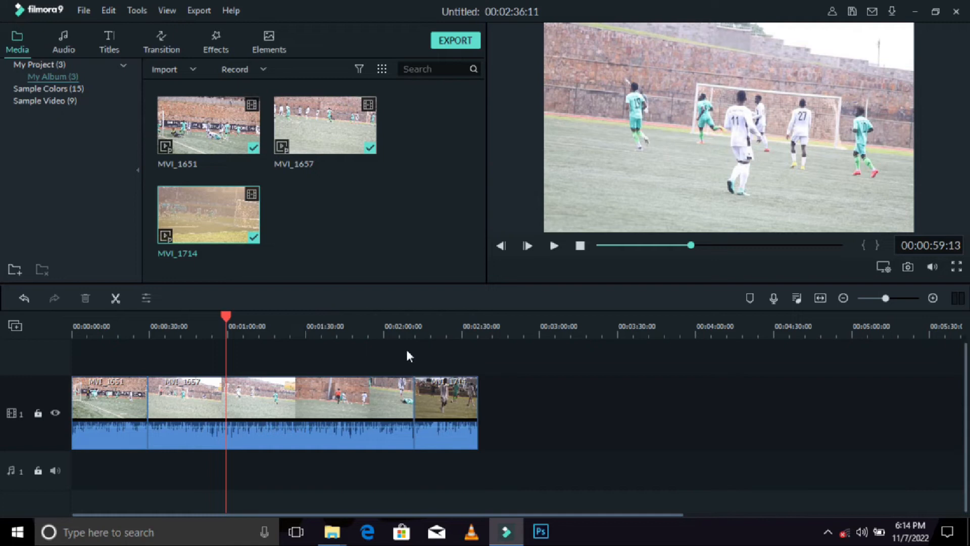
{"action": "left_click_drag", "start_coordinate": [405, 338], "coordinate": [278, 321]}
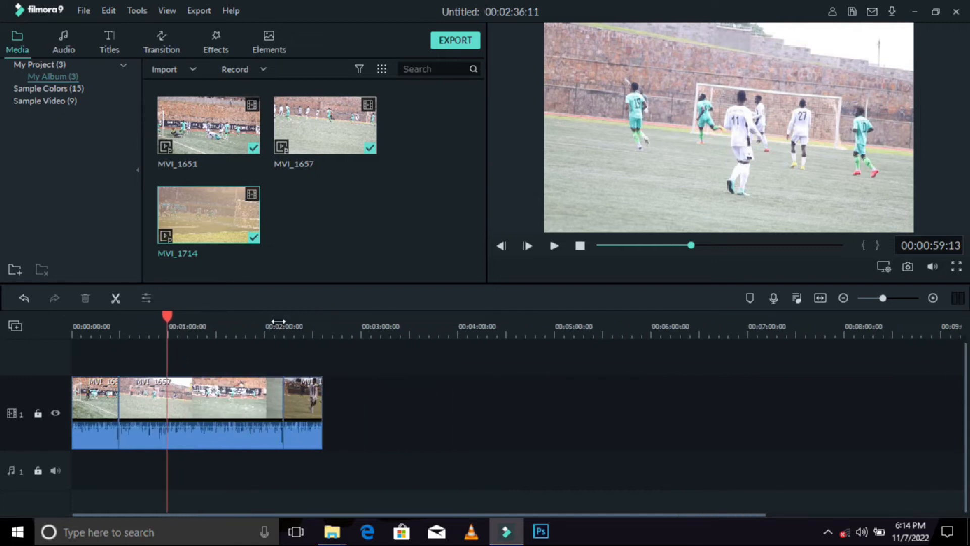
{"action": "left_click", "coordinate": [292, 325]}
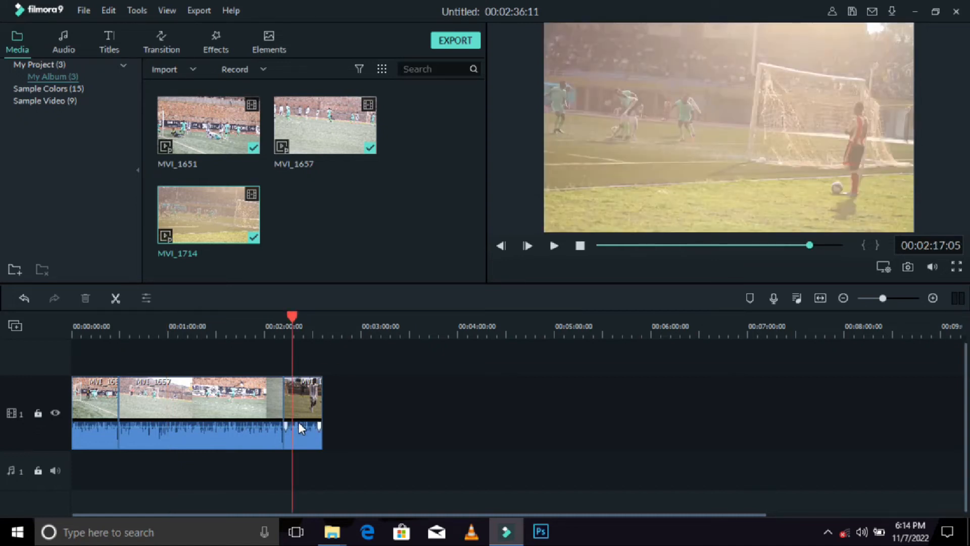
Return the playhead to the start of the timeline and play the sequence through MVI_1651 into MVI_1657.
{"action": "left_click", "coordinate": [107, 320]}
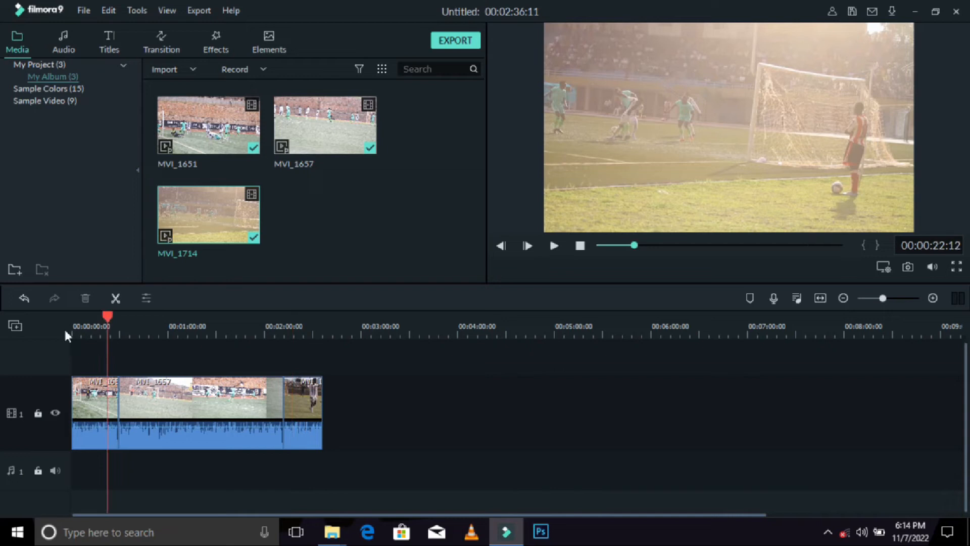
{"action": "left_click", "coordinate": [76, 328]}
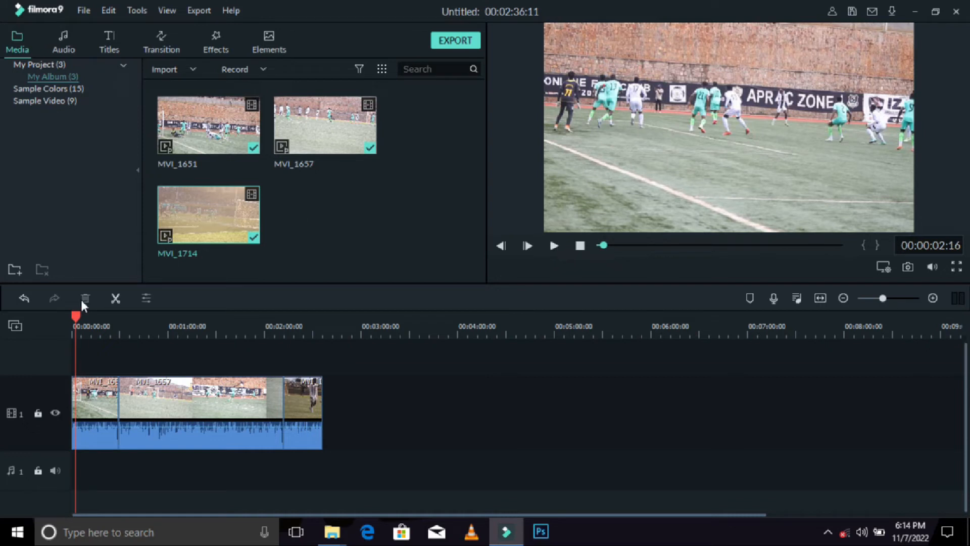
{"action": "left_click_drag", "start_coordinate": [80, 317], "coordinate": [52, 318]}
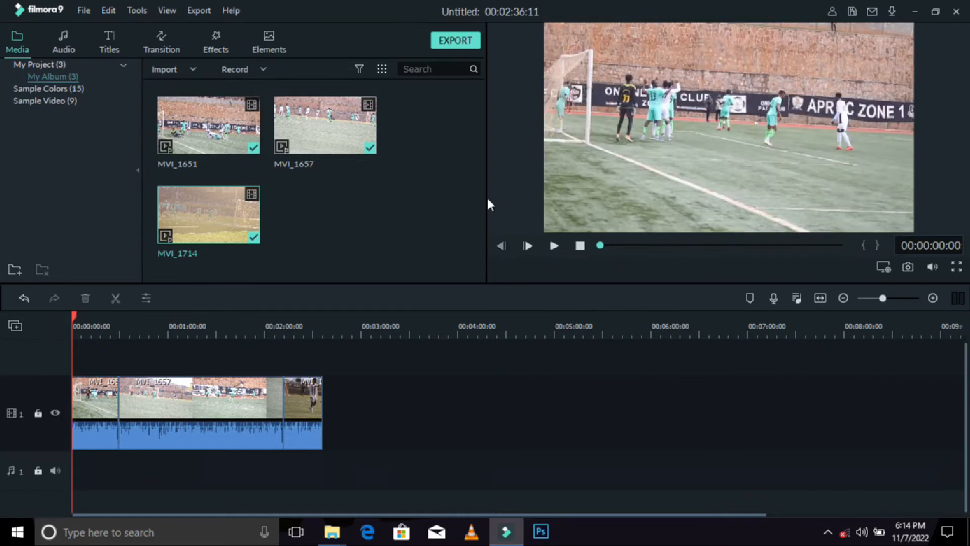
{"action": "left_click", "coordinate": [553, 244]}
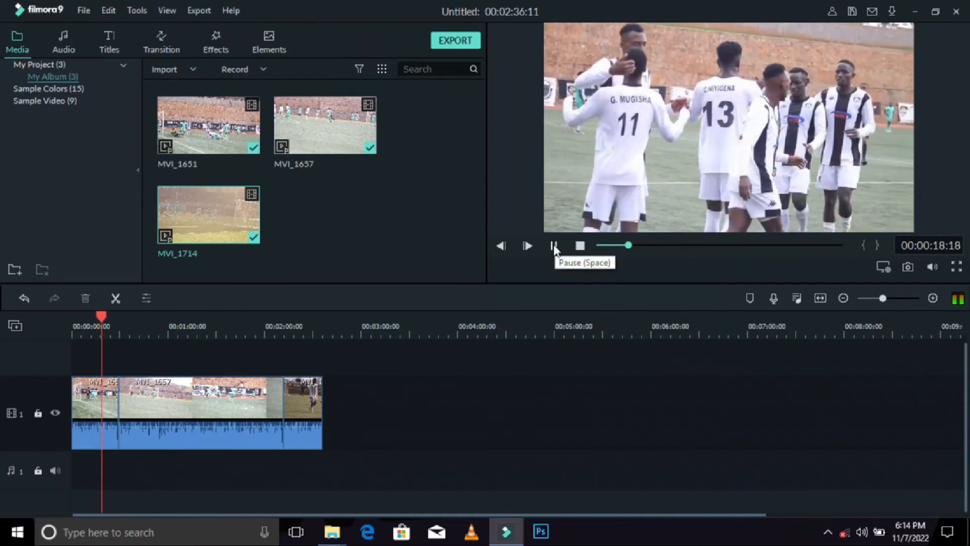
{"action": "left_click", "coordinate": [554, 246]}
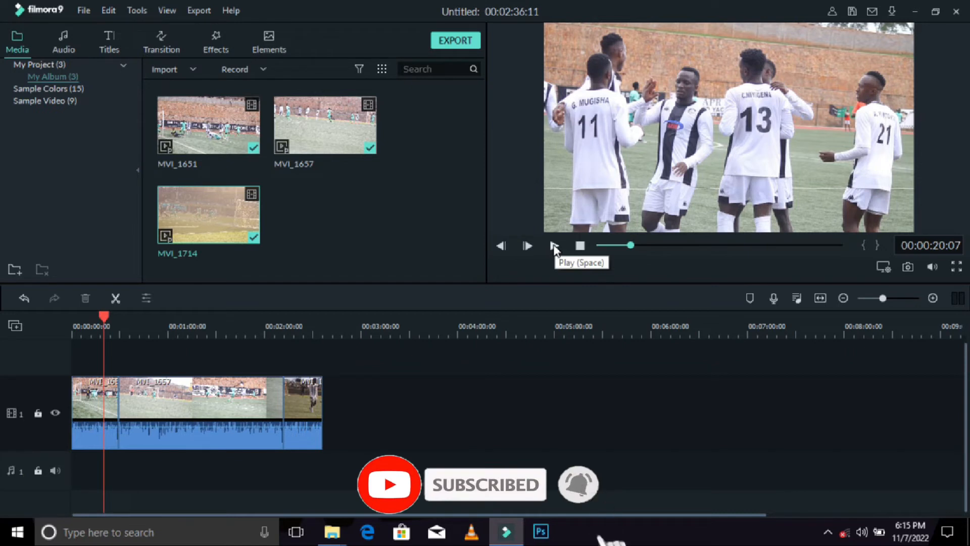
{"action": "left_click", "coordinate": [554, 246]}
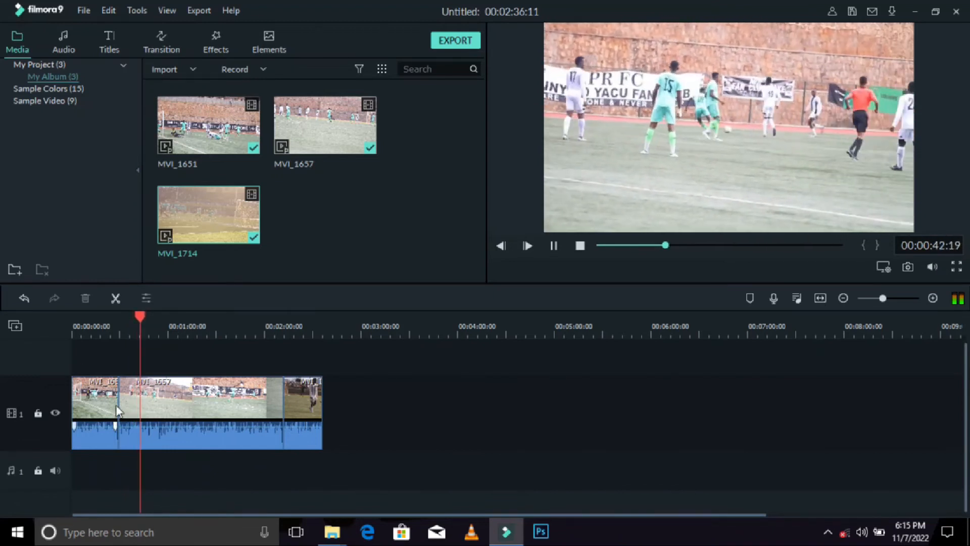
Split MVI_1651 at about 00:00:14:09 and delete the part after the cut.
{"action": "left_click", "coordinate": [84, 326]}
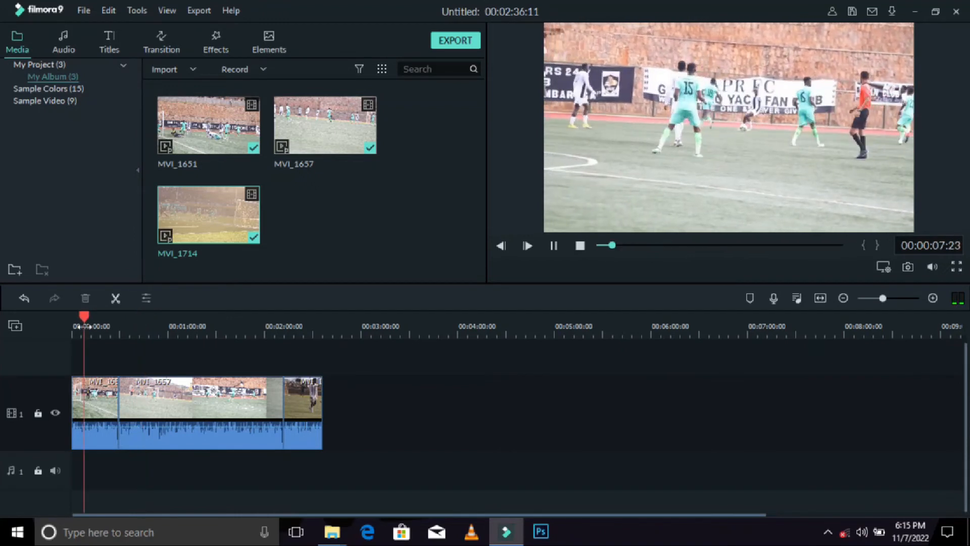
{"action": "left_click_drag", "start_coordinate": [173, 334], "coordinate": [348, 338]}
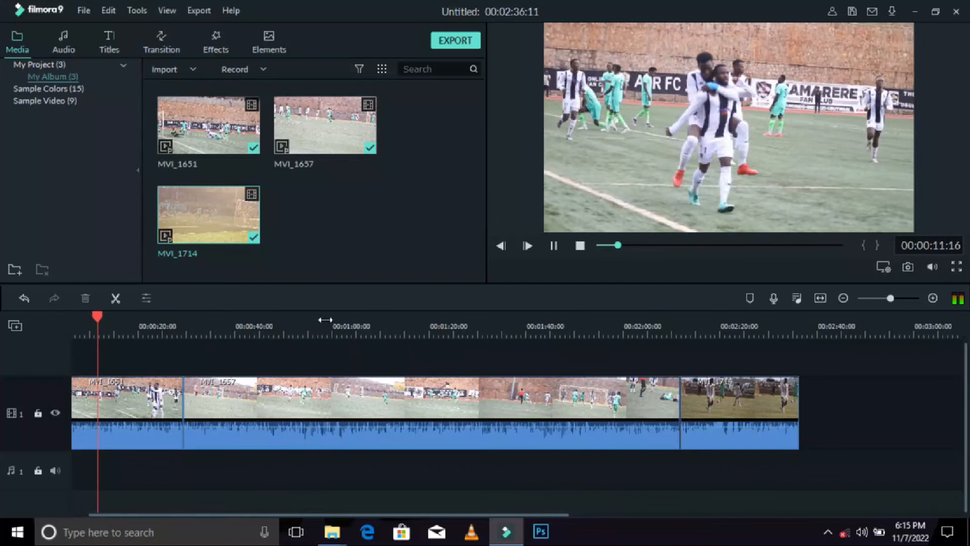
{"action": "left_click", "coordinate": [552, 245]}
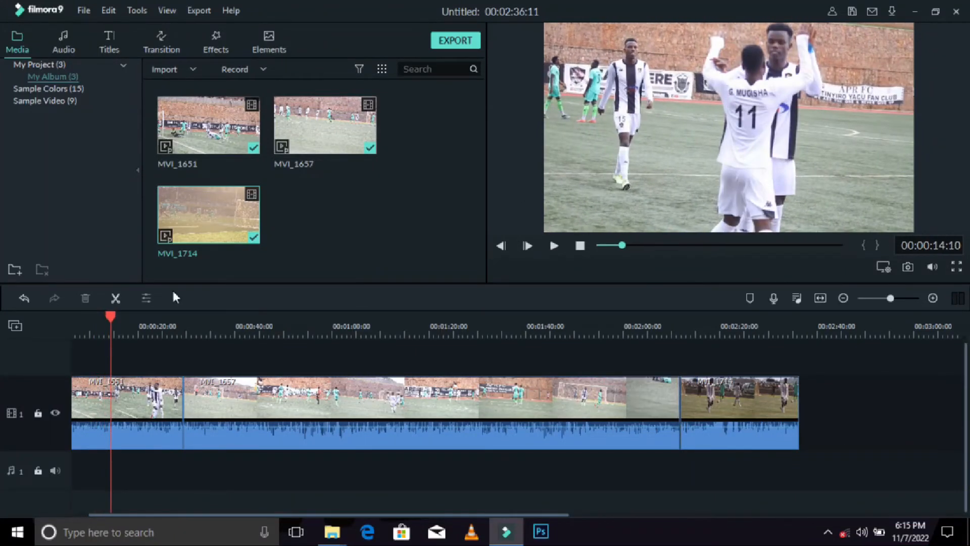
{"action": "left_click", "coordinate": [117, 298]}
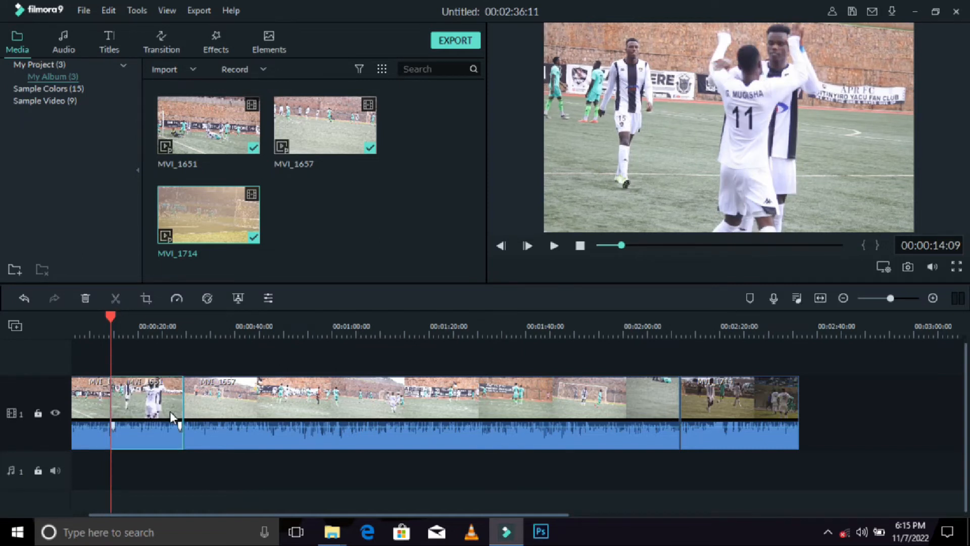
{"action": "key", "text": "Delete"}
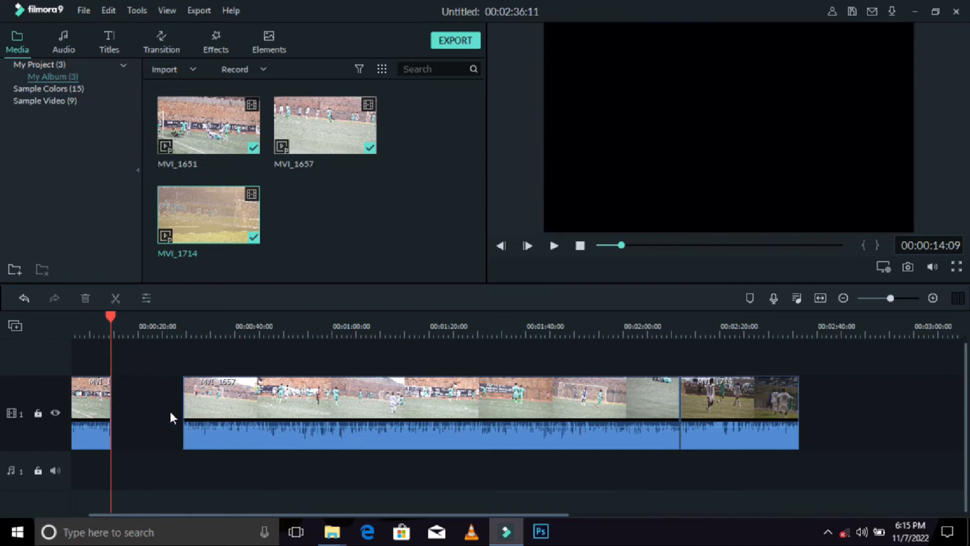
Copy the remaining MVI_1651 segment and paste the duplicate directly after it on video track 1.
{"action": "left_click", "coordinate": [87, 405]}
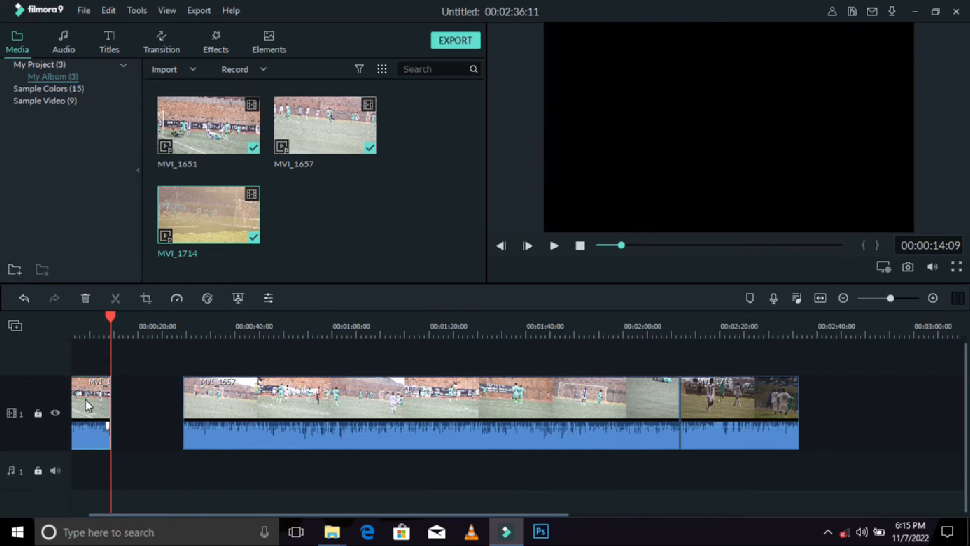
{"action": "right_click", "coordinate": [86, 402]}
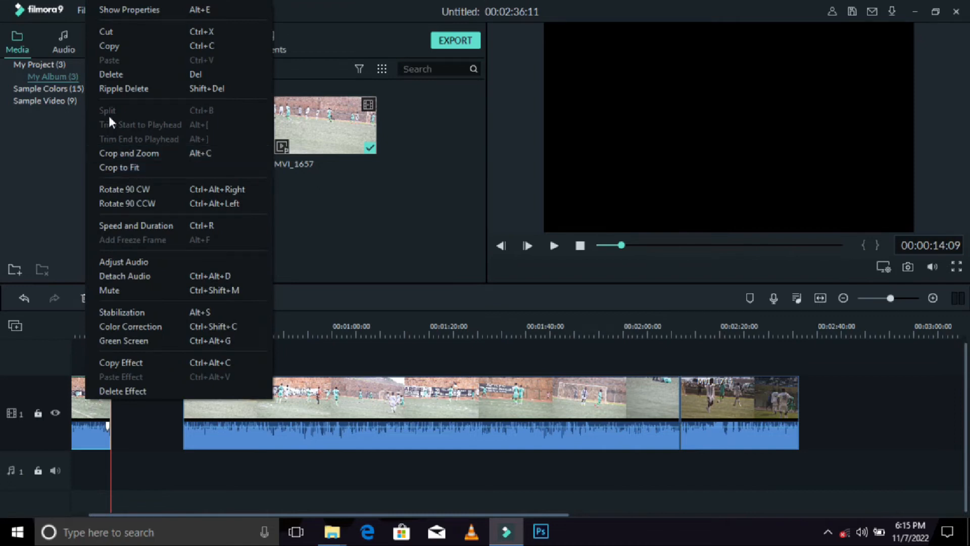
{"action": "left_click", "coordinate": [107, 46]}
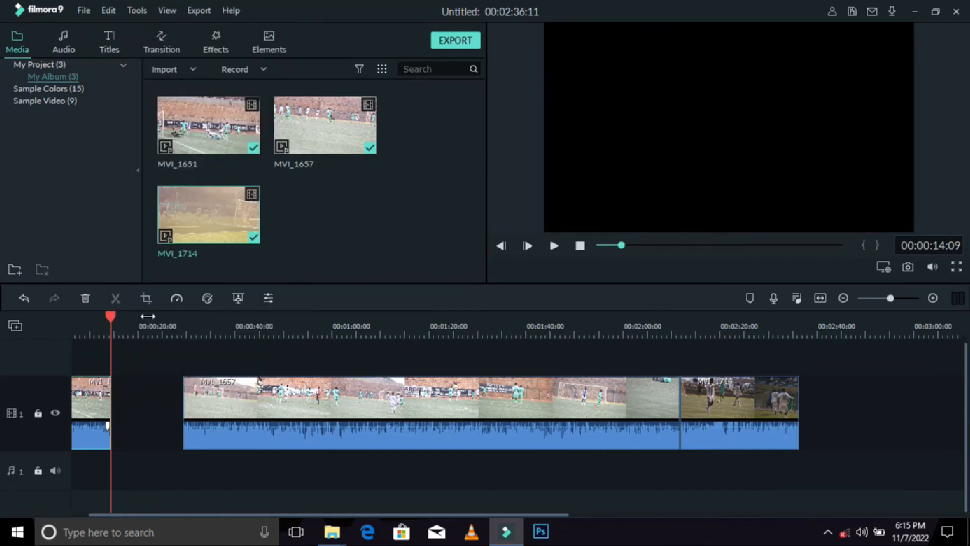
{"action": "right_click", "coordinate": [131, 392]}
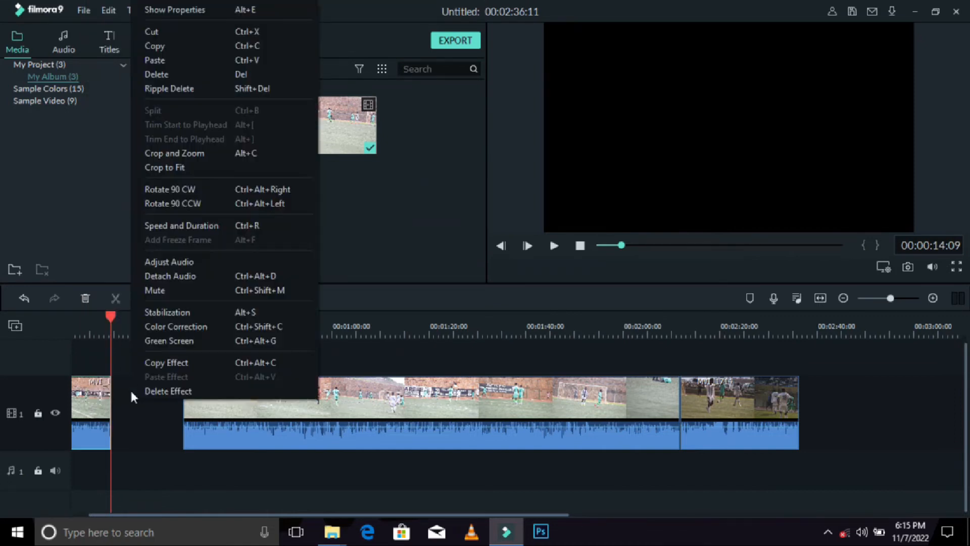
{"action": "left_click", "coordinate": [162, 63]}
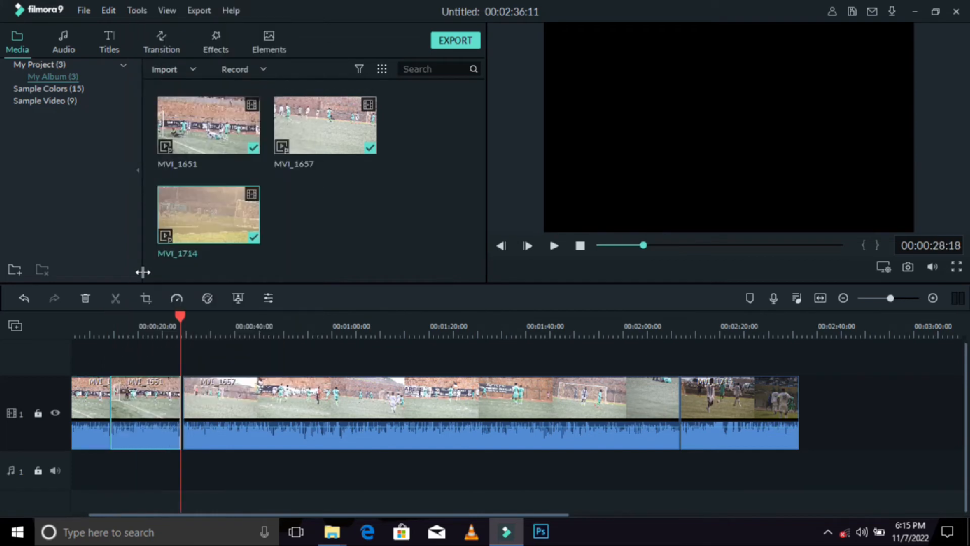
Move MVI_1714 and MVI_1657 about 40 seconds later on video track 1, leaving a gap after the duplicated MVI_1651 segment.
{"action": "mouse_move", "coordinate": [270, 398]}
{"action": "left_mouse_down"}
{"action": "mouse_move", "coordinate": [342, 413]}
{"action": "mouse_move", "coordinate": [246, 396]}
{"action": "mouse_move", "coordinate": [268, 396]}
{"action": "left_mouse_up"}
{"action": "left_click", "coordinate": [723, 404]}
{"action": "left_click_drag", "start_coordinate": [723, 404], "coordinate": [925, 447]}
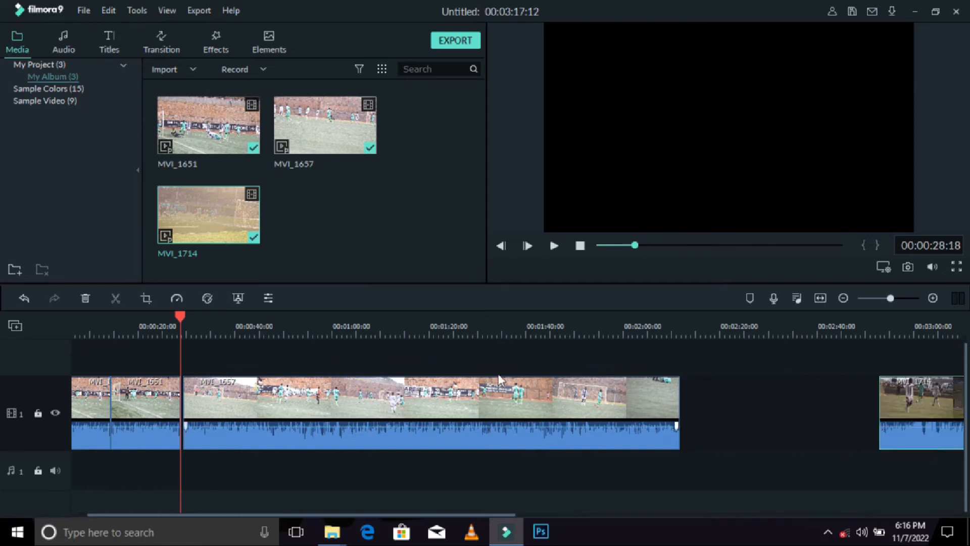
{"action": "left_click_drag", "start_coordinate": [450, 404], "coordinate": [645, 399]}
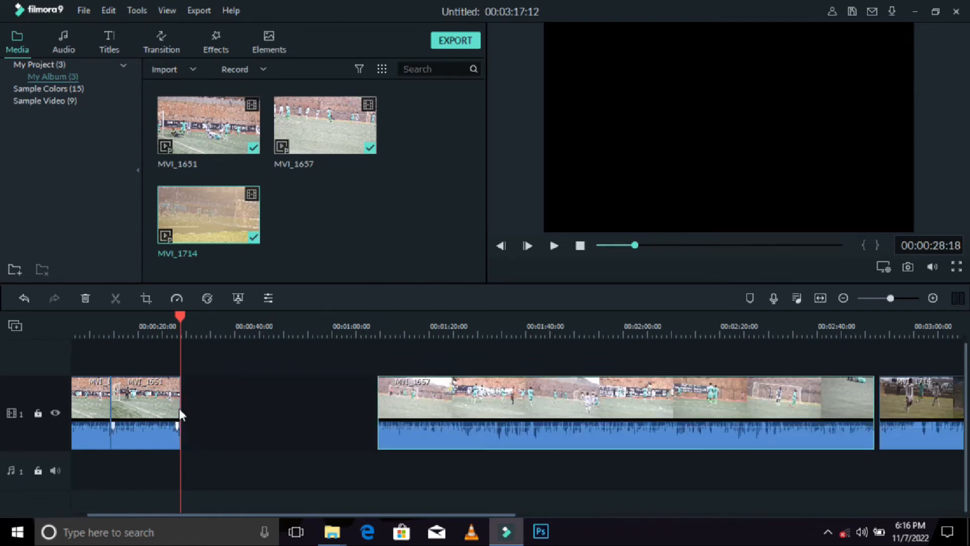
Apply the 0.25x slow preset to the duplicated MVI_1651 segment and bring its speed to 0.42x.
{"action": "double_click", "coordinate": [147, 404]}
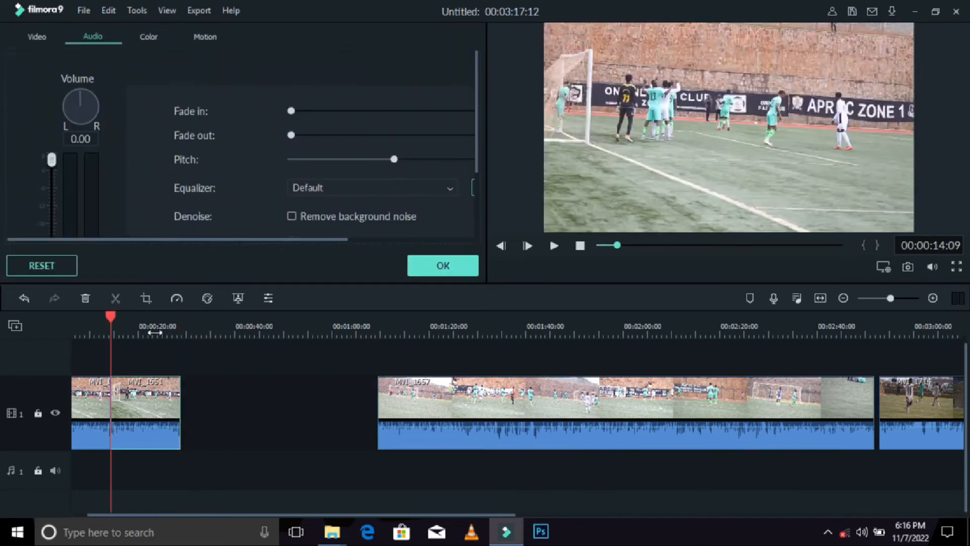
{"action": "left_click", "coordinate": [177, 299]}
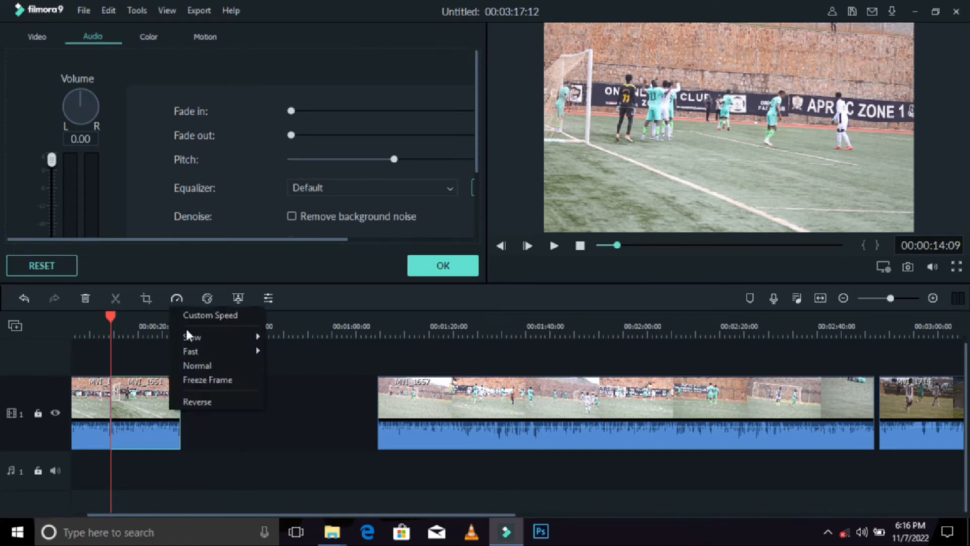
{"action": "mouse_move", "coordinate": [191, 337]}
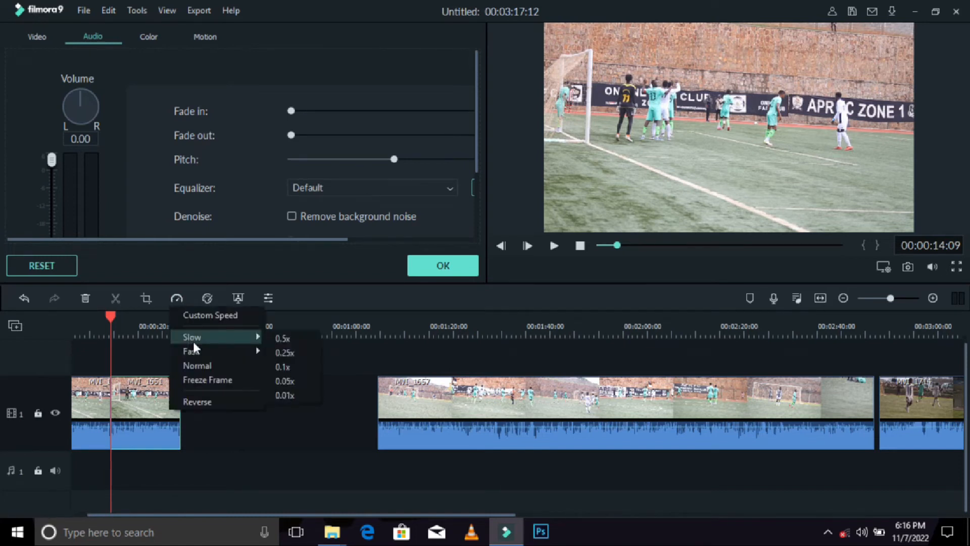
{"action": "left_click", "coordinate": [289, 354]}
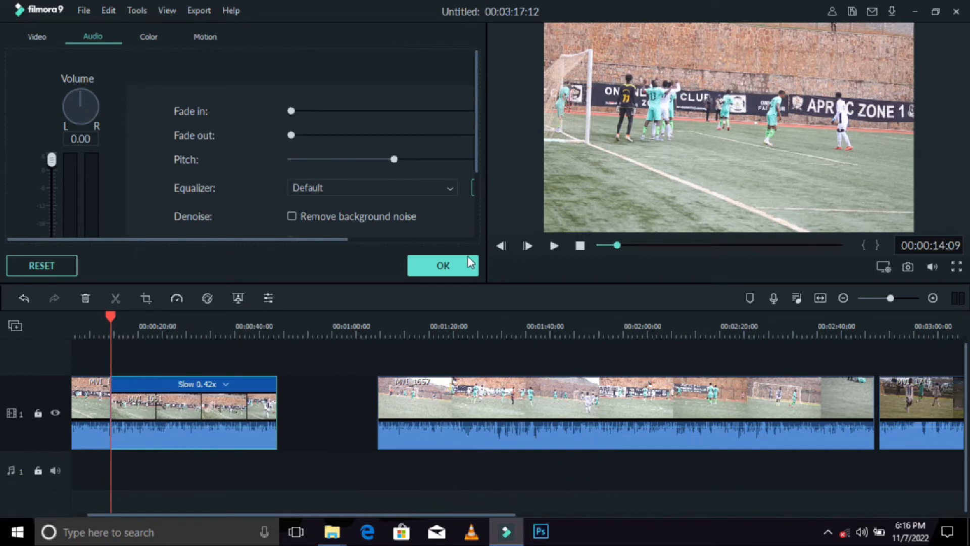
Close the clip's audio settings and play back MVI_1651 and its slow-motion duplicate from the start of the timeline.
{"action": "left_click", "coordinate": [445, 264]}
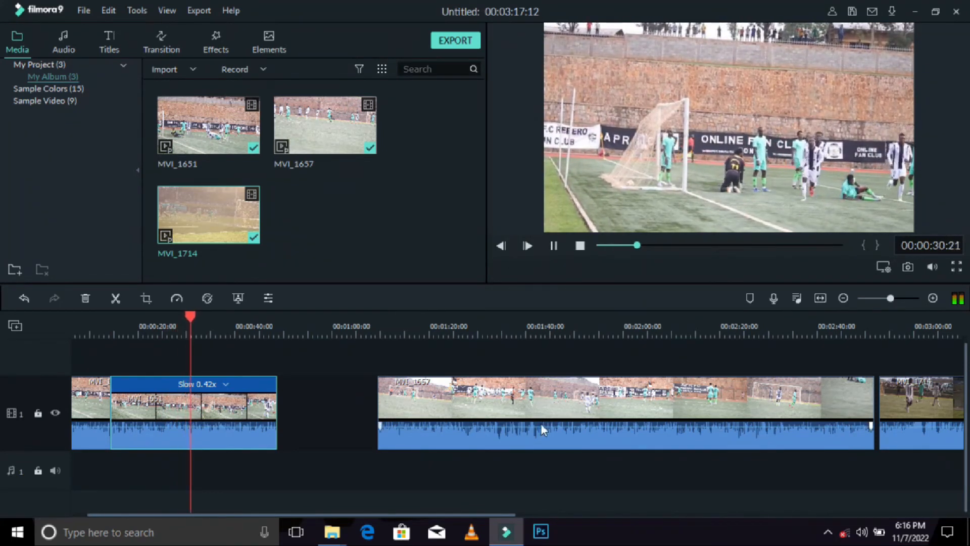
{"action": "left_click", "coordinate": [73, 329]}
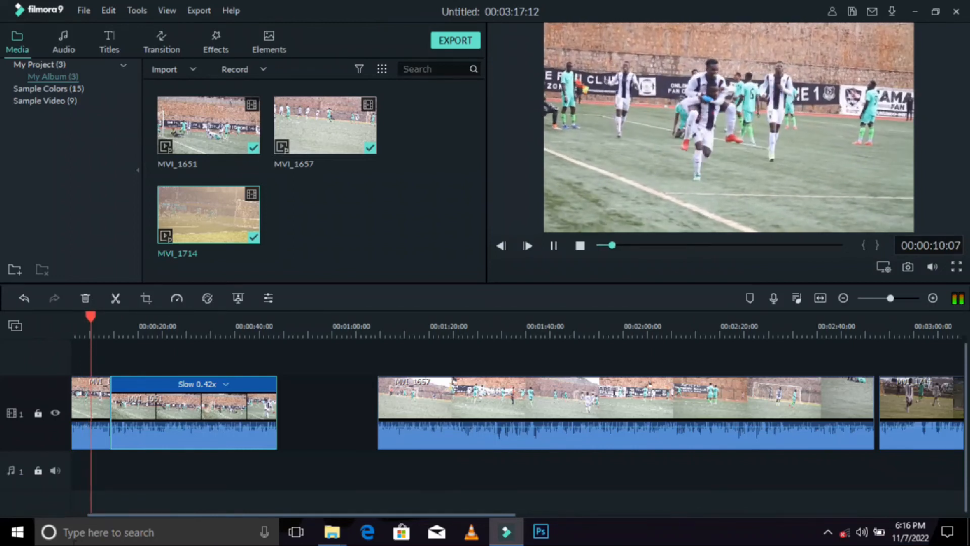
{"action": "key", "text": "Home"}
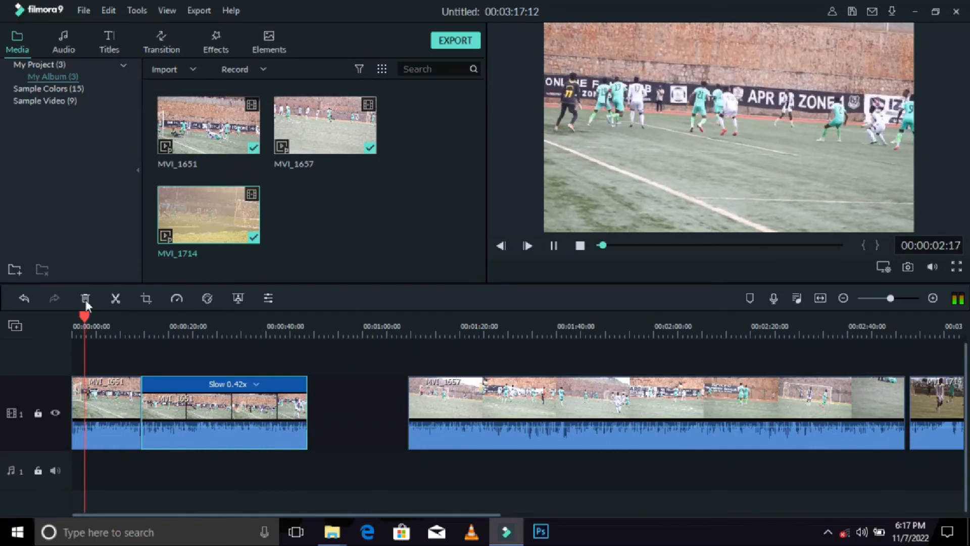
{"action": "left_click", "coordinate": [104, 326]}
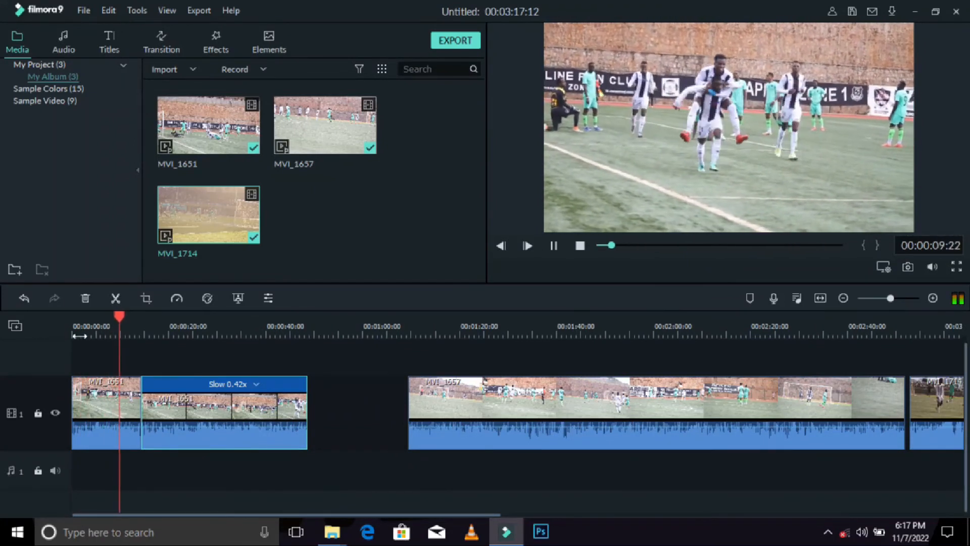
{"action": "left_click", "coordinate": [79, 329]}
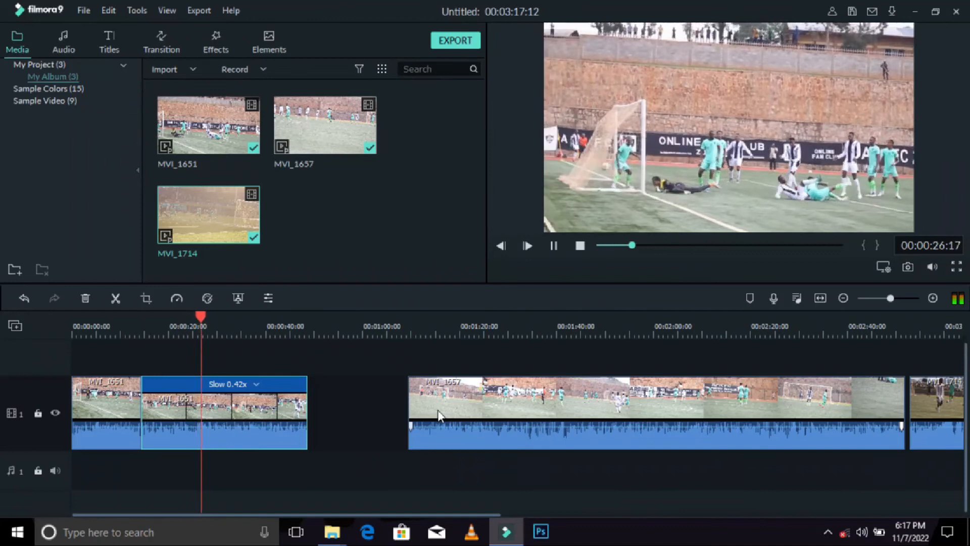
Trim the end of the slow-motion MVI_1651 segment to about 00:00:30:12 and move MVI_1657 directly against it on video track 1.
{"action": "left_click_drag", "start_coordinate": [439, 415], "coordinate": [221, 397]}
{"action": "left_click", "coordinate": [270, 413]}
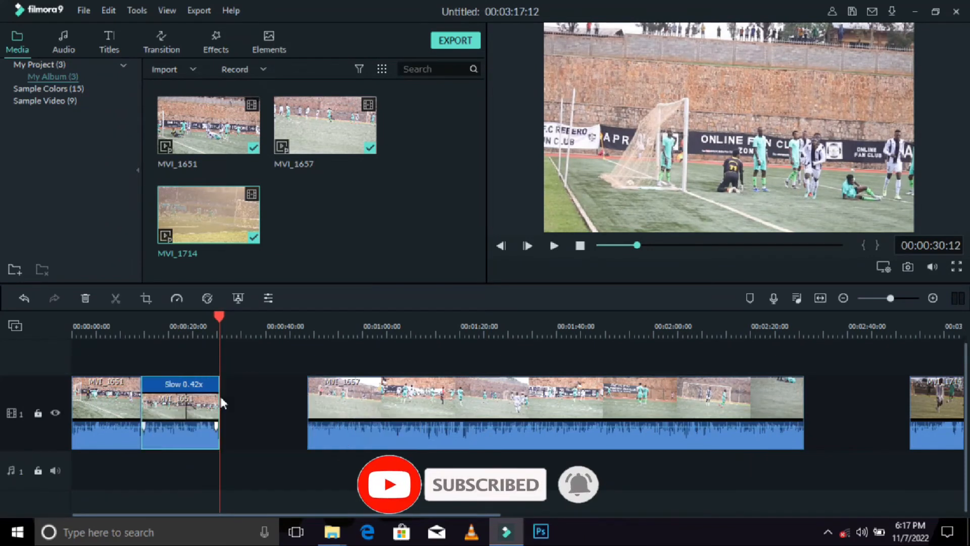
{"action": "left_click", "coordinate": [245, 404]}
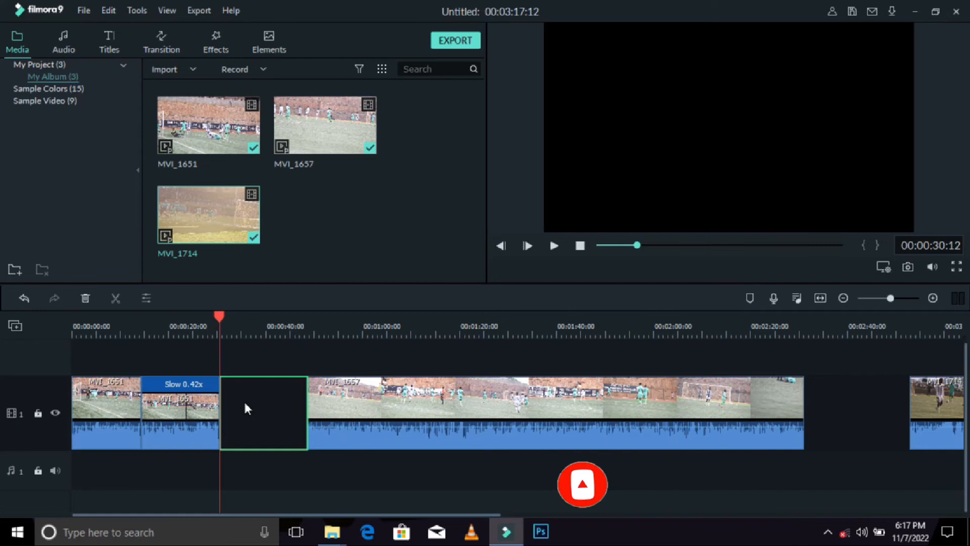
{"action": "left_click_drag", "start_coordinate": [349, 395], "coordinate": [262, 401]}
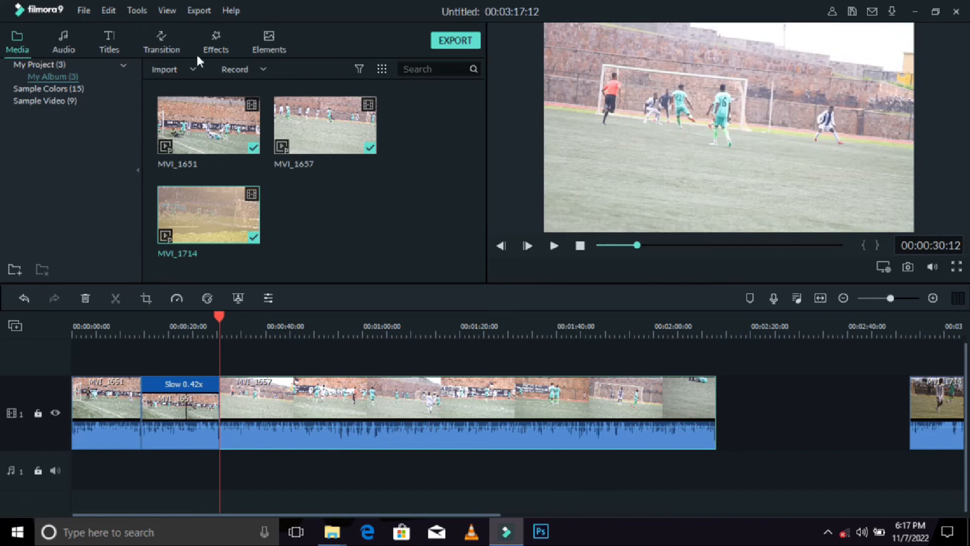
Add the Kaleidoscope transition at the cut between the slow-motion MVI_1651 segment and MVI_1657.
{"action": "left_click", "coordinate": [167, 42]}
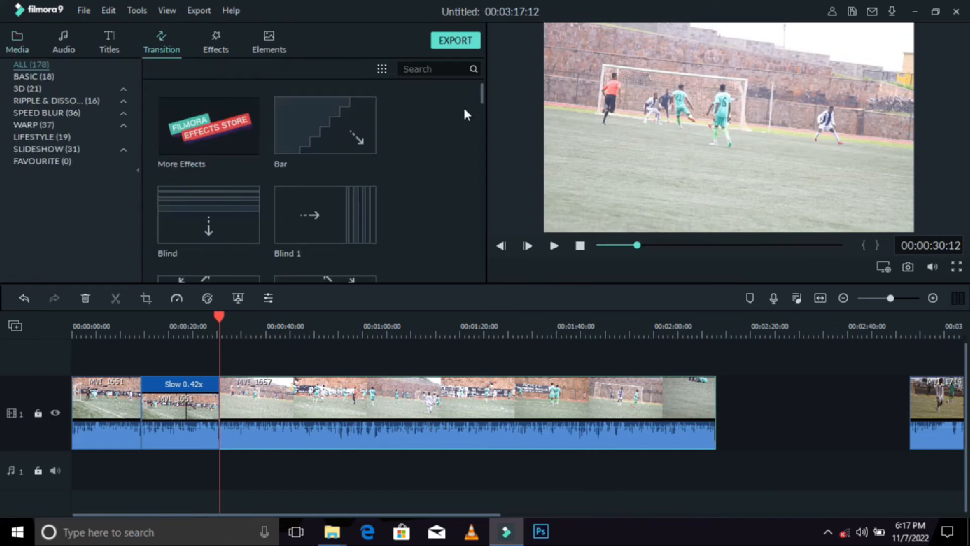
{"action": "left_click_drag", "start_coordinate": [481, 89], "coordinate": [462, 165]}
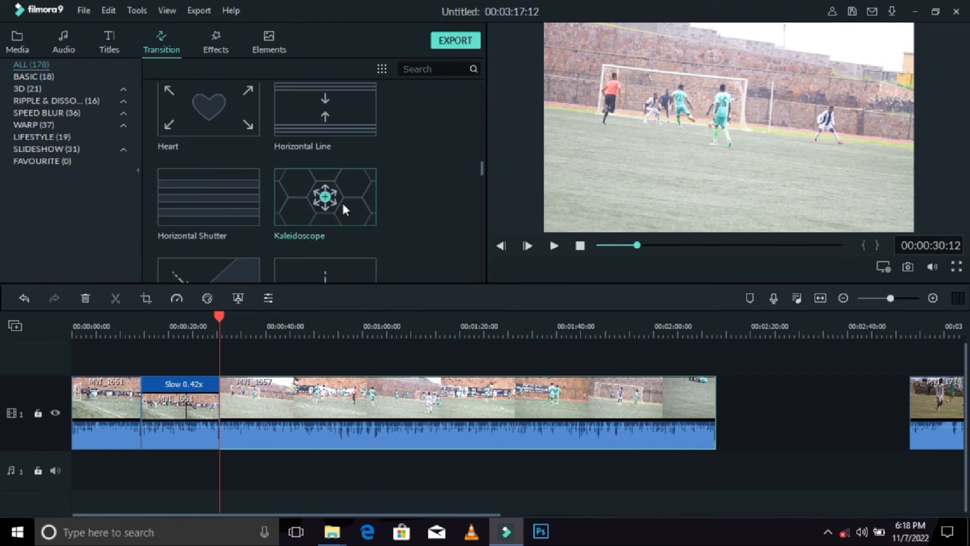
{"action": "left_click_drag", "start_coordinate": [343, 202], "coordinate": [217, 389]}
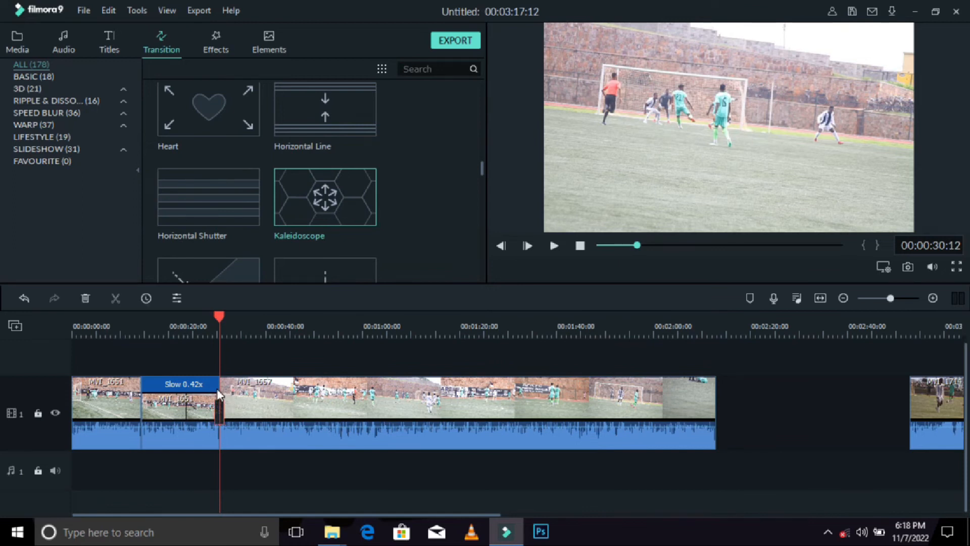
{"action": "left_click_drag", "start_coordinate": [203, 325], "coordinate": [334, 311]}
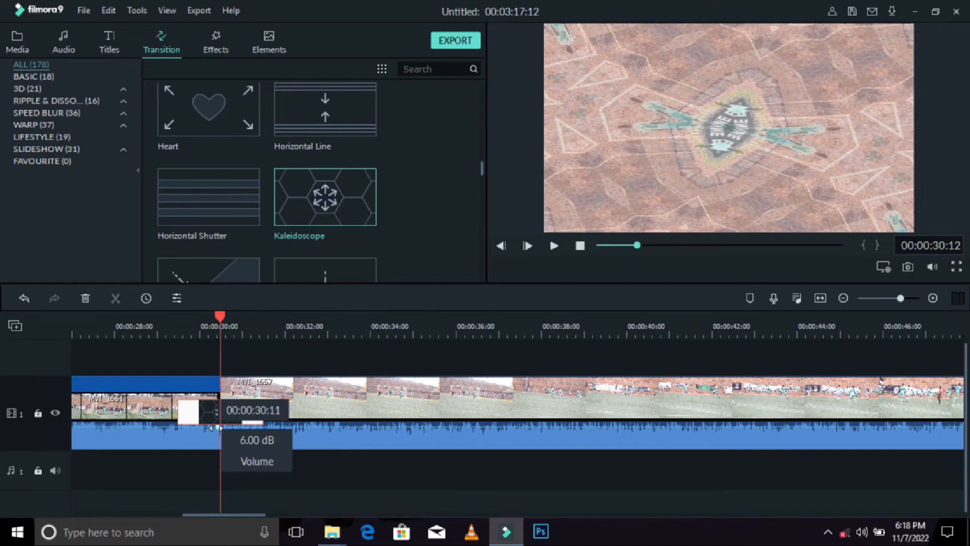
{"action": "left_click_drag", "start_coordinate": [217, 427], "coordinate": [185, 426]}
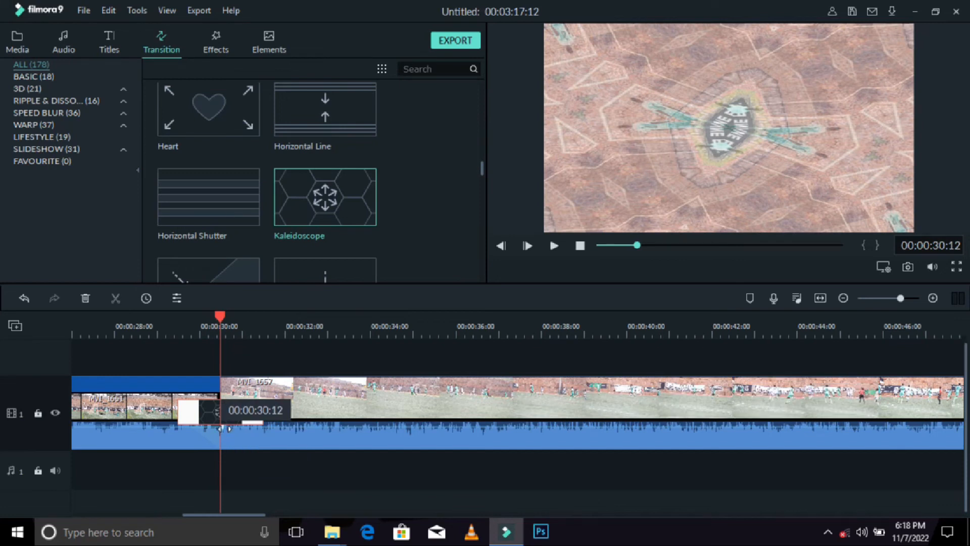
{"action": "left_click_drag", "start_coordinate": [246, 419], "coordinate": [263, 421]}
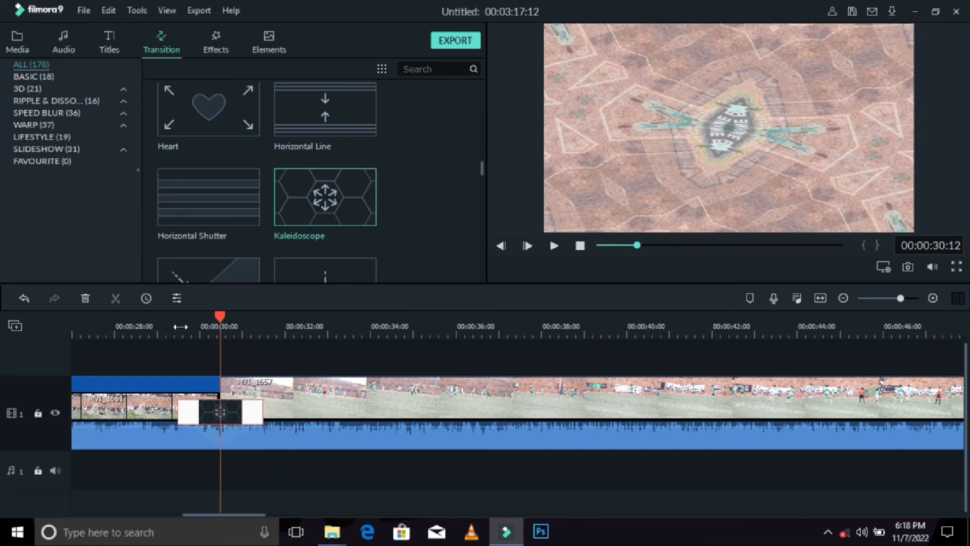
Play back the Kaleidoscope transition from about 00:00:28:23 and review several points of MVI_1657.
{"action": "left_click", "coordinate": [154, 319]}
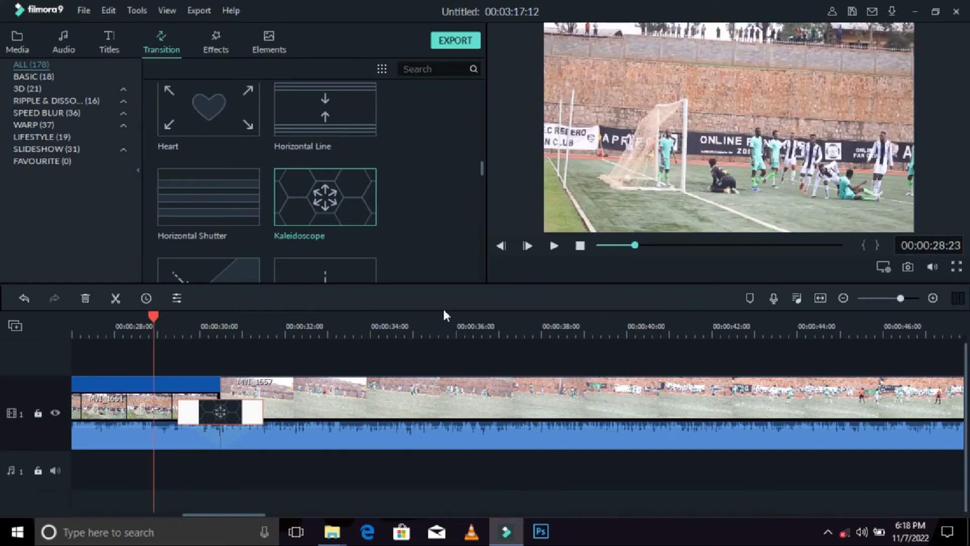
{"action": "left_click", "coordinate": [553, 246]}
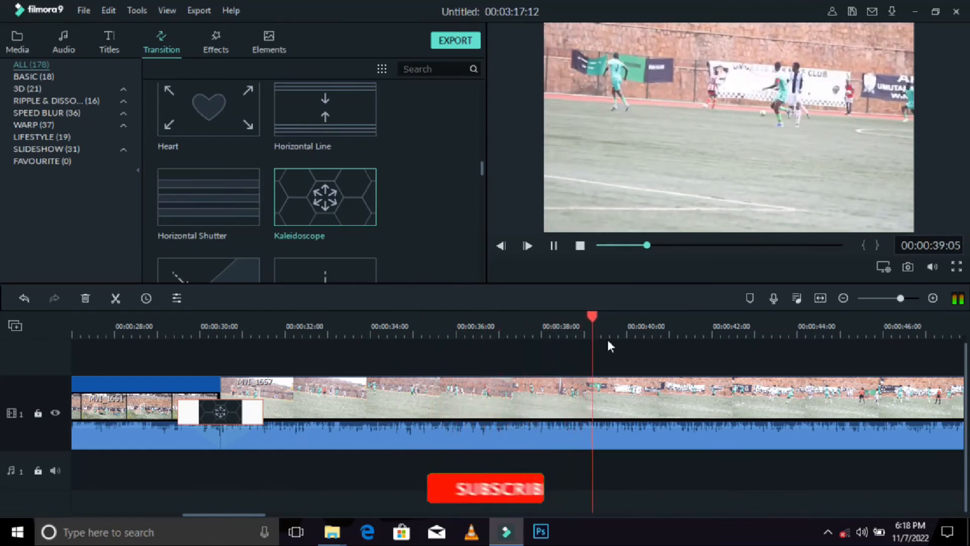
{"action": "left_click_drag", "start_coordinate": [512, 331], "coordinate": [317, 348]}
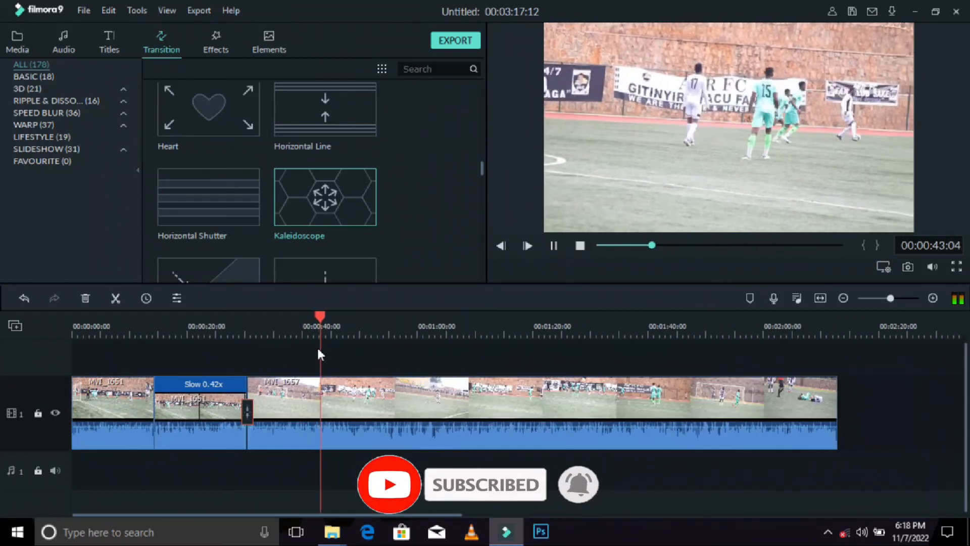
{"action": "left_click", "coordinate": [490, 330]}
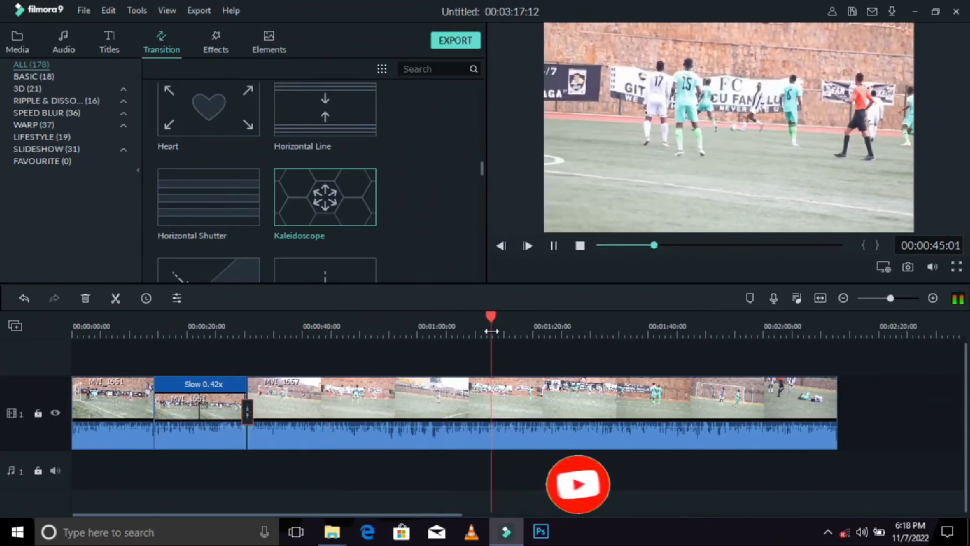
{"action": "left_click", "coordinate": [582, 328]}
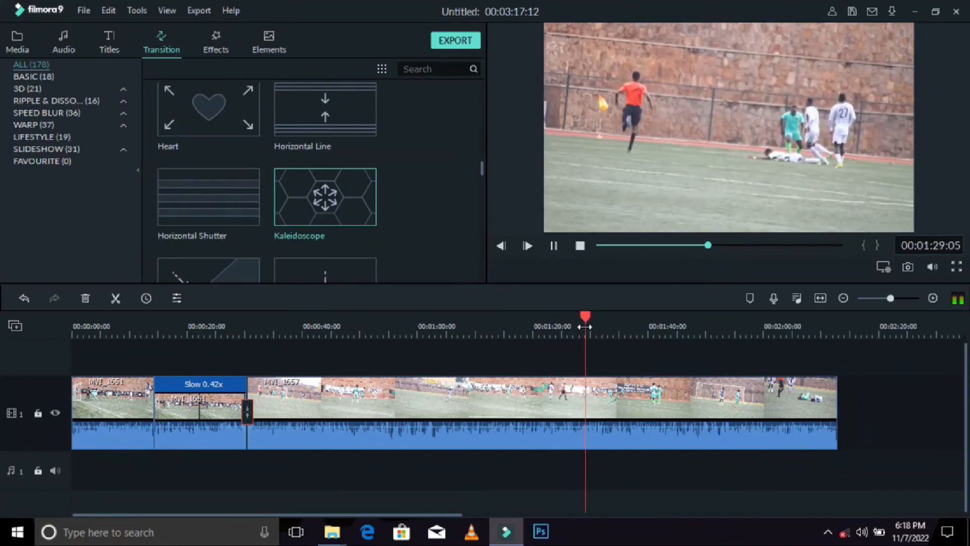
{"action": "left_click", "coordinate": [648, 326]}
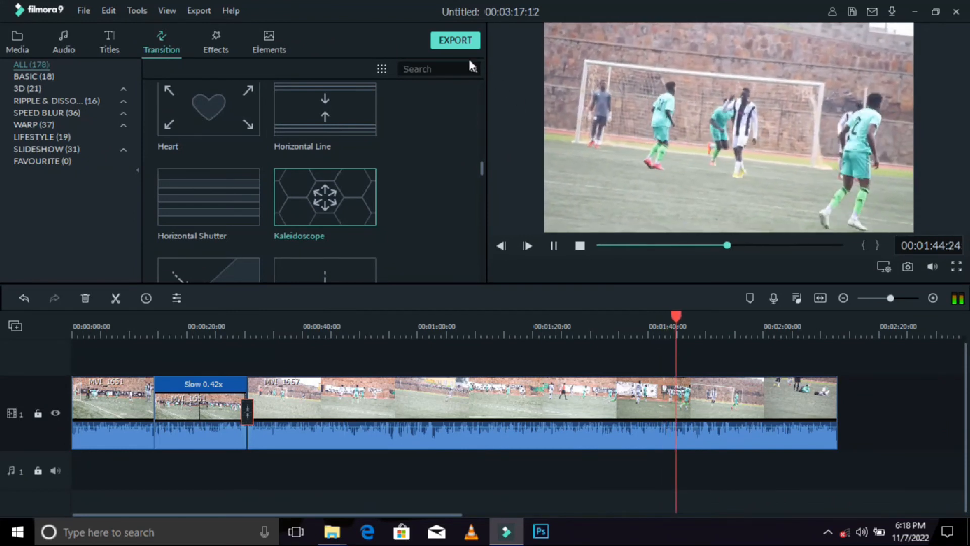
{"action": "left_click", "coordinate": [553, 245]}
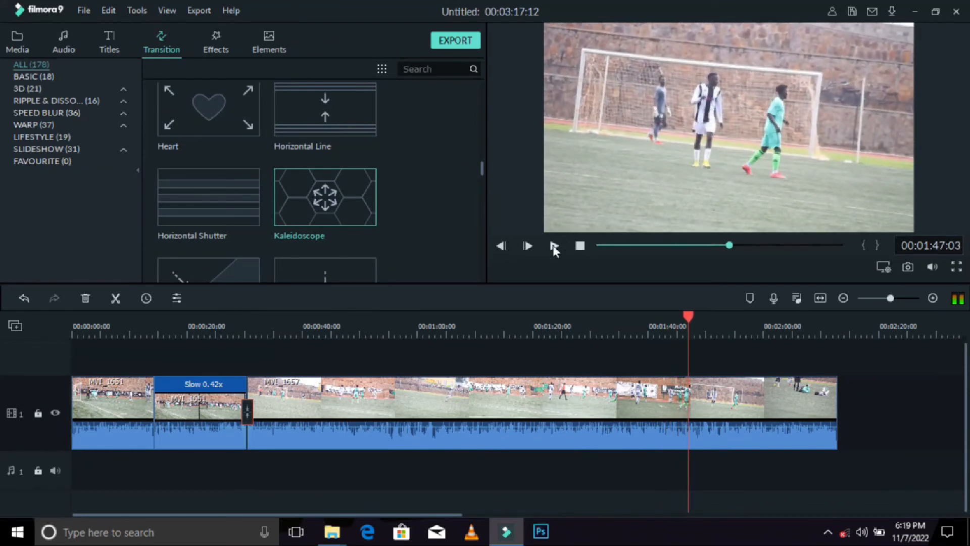
Open the export settings, look through the Device, YouTube and Vimeo options, and return to the local MP4 export.
{"action": "left_click", "coordinate": [447, 42]}
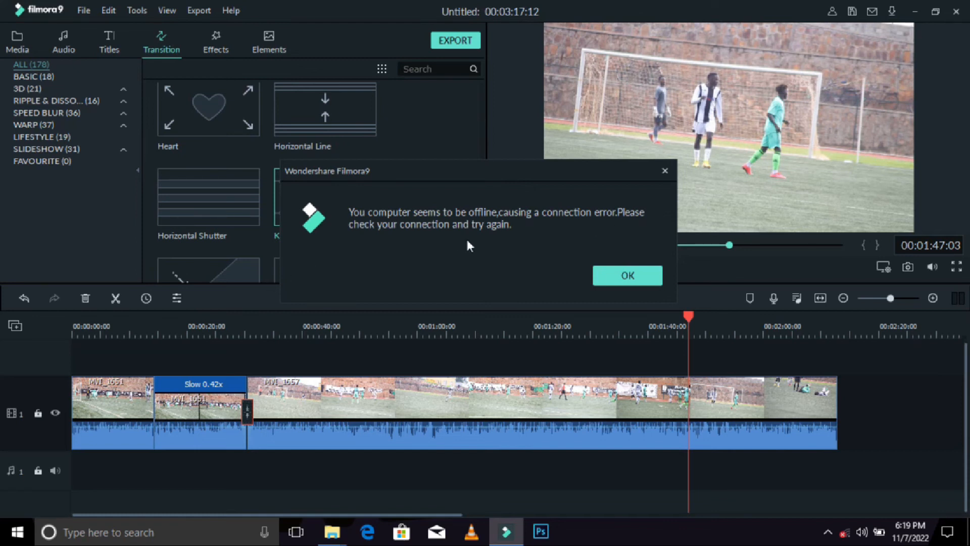
{"action": "left_click", "coordinate": [627, 277]}
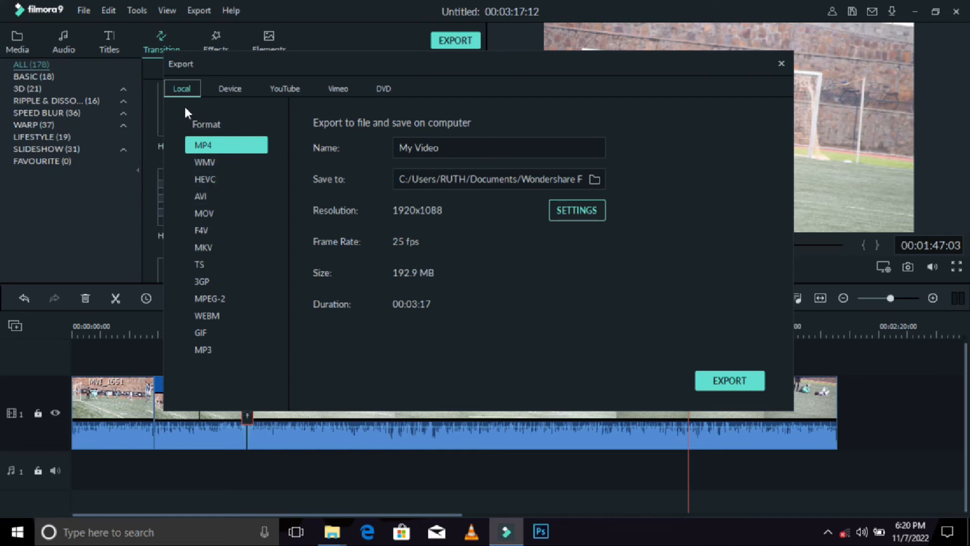
{"action": "left_click", "coordinate": [230, 88]}
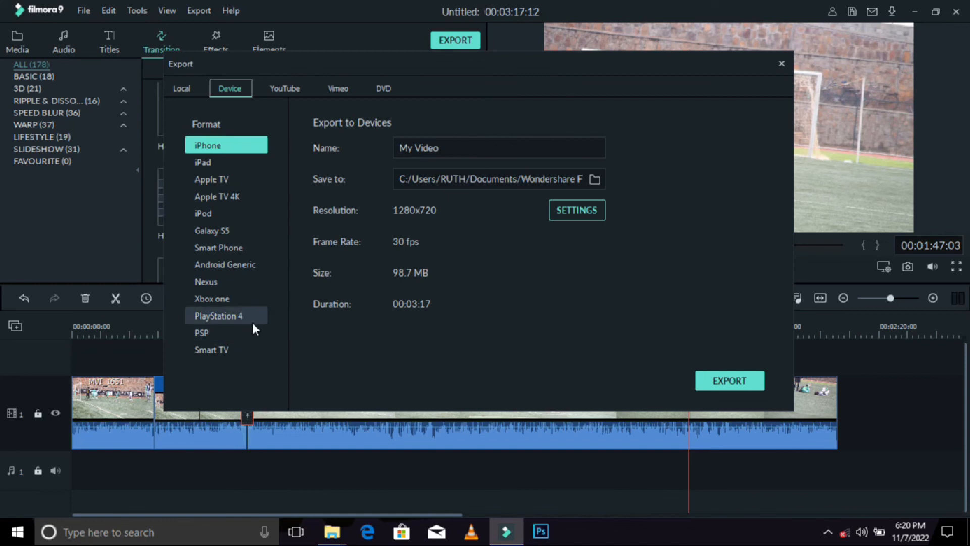
{"action": "left_click", "coordinate": [290, 89]}
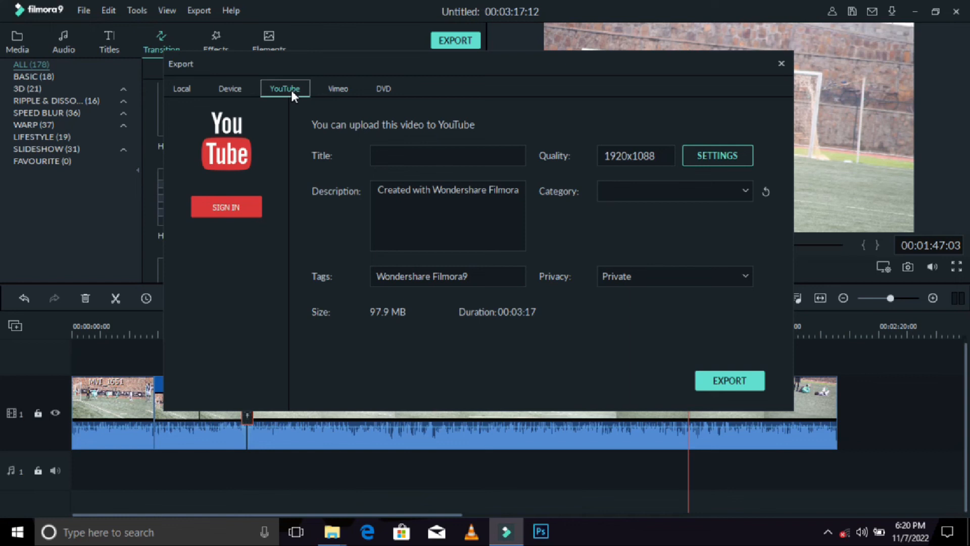
{"action": "left_click", "coordinate": [333, 90]}
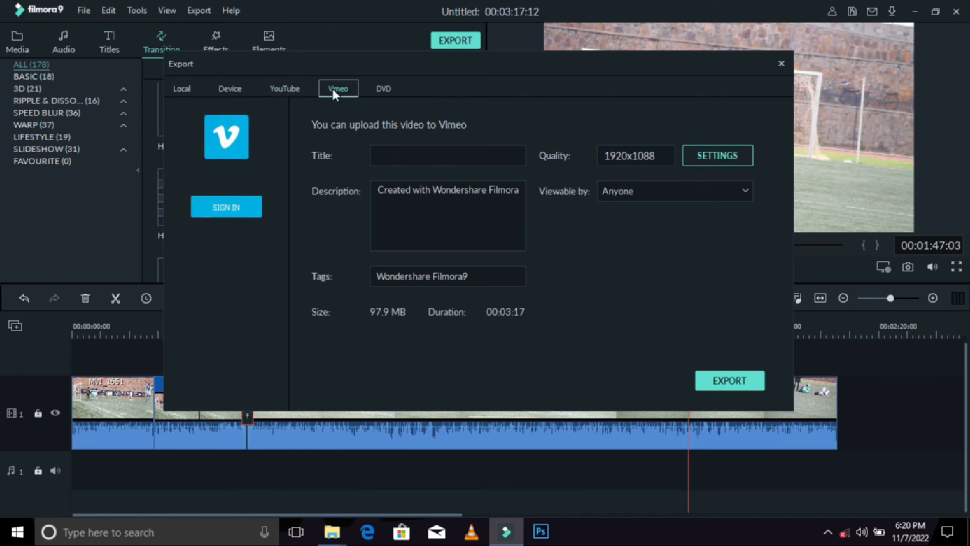
{"action": "left_click", "coordinate": [383, 89]}
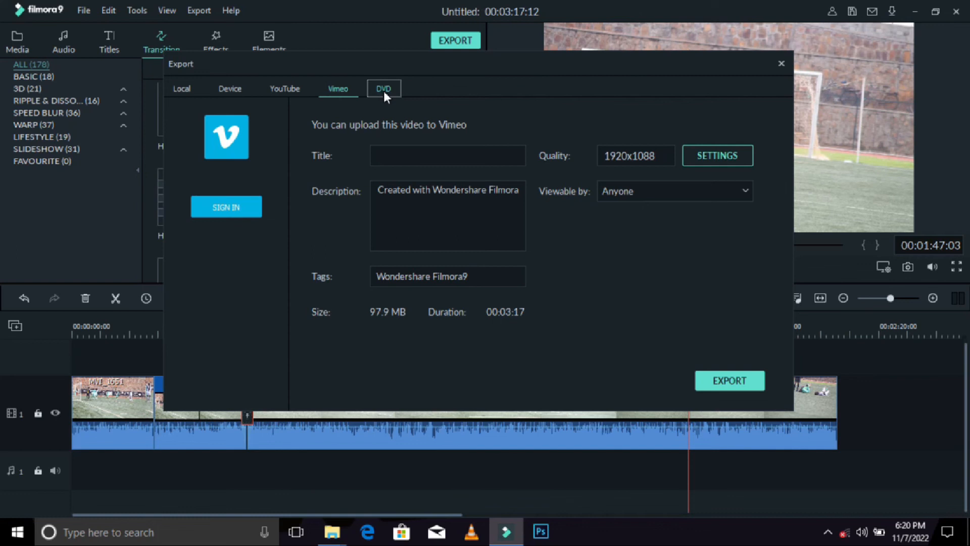
{"action": "left_click", "coordinate": [175, 96]}
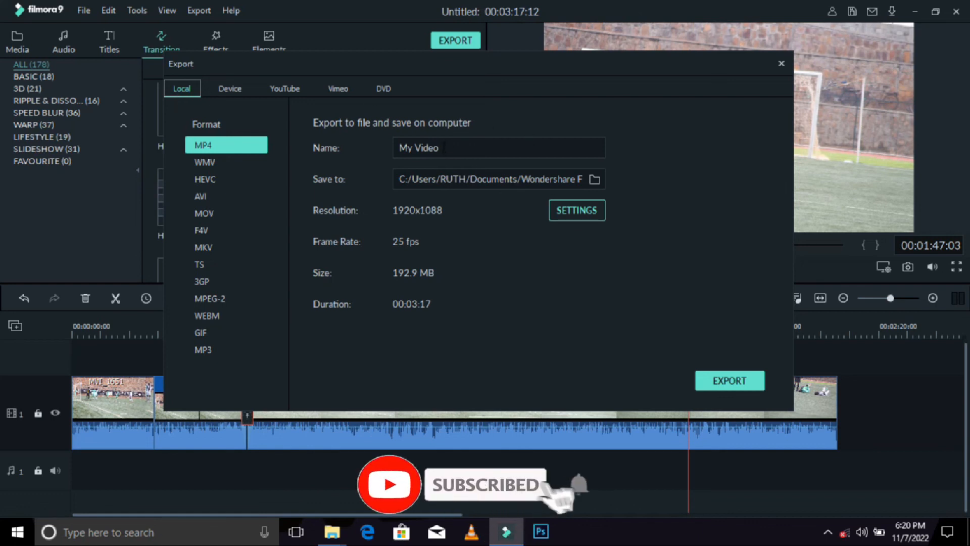
{"action": "left_click_drag", "start_coordinate": [439, 148], "coordinate": [399, 148]}
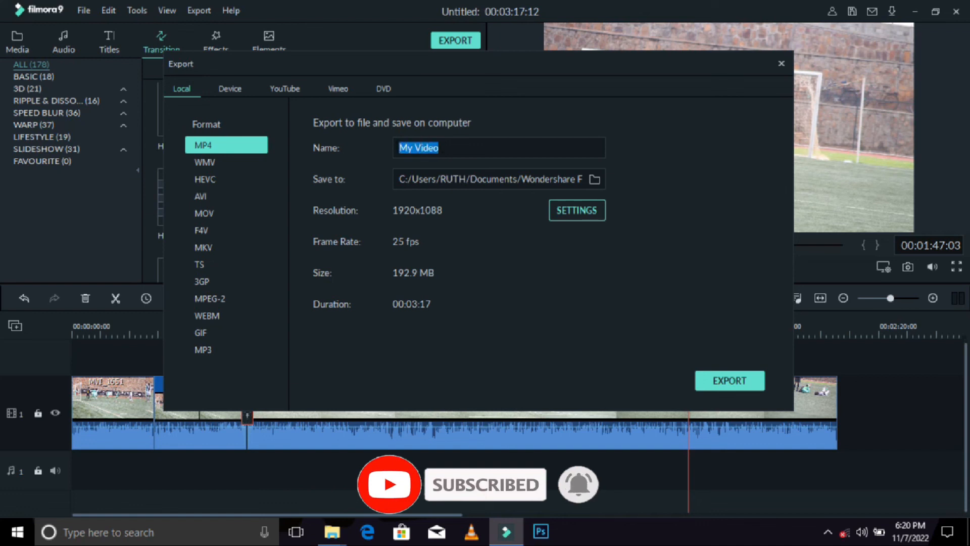
{"action": "type", "text": "ape"}
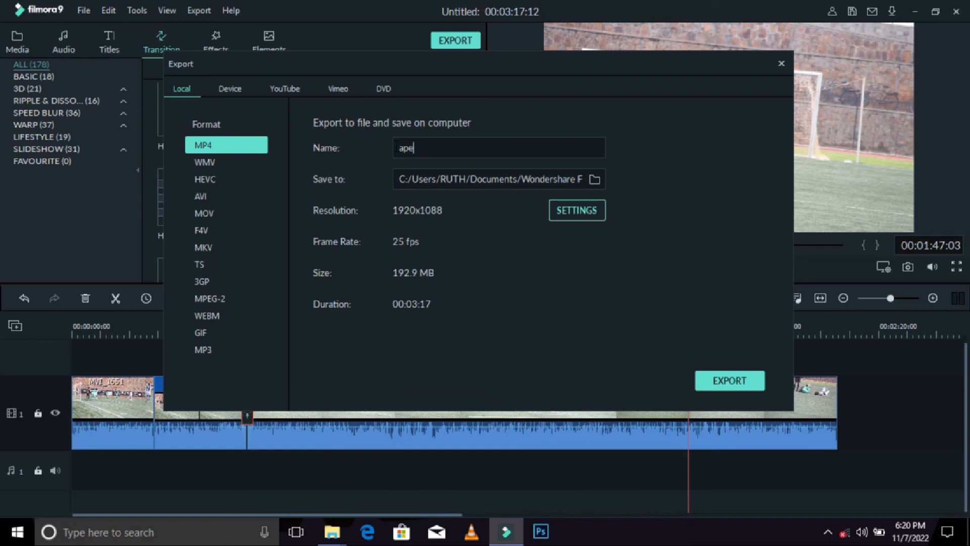
{"action": "type", "text": "r"}
{"action": "key", "text": "BackSpace"}
{"action": "key", "text": "BackSpace"}
{"action": "key", "text": "BackSpace"}
{"action": "key", "text": "BackSpace"}
{"action": "key", "text": "Tab"}
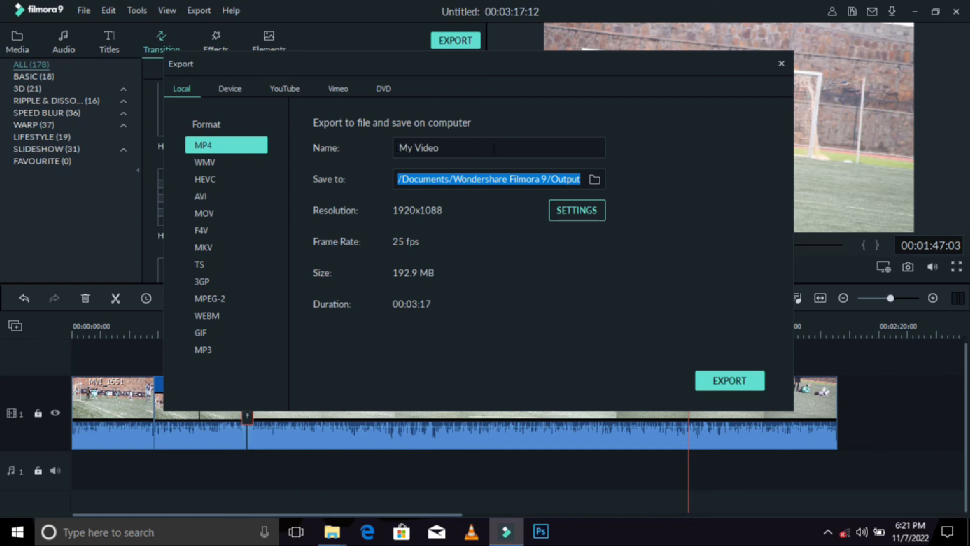
Name the export file APR FC GOALS and start exporting it to the computer as MP4.
{"action": "left_click", "coordinate": [476, 147]}
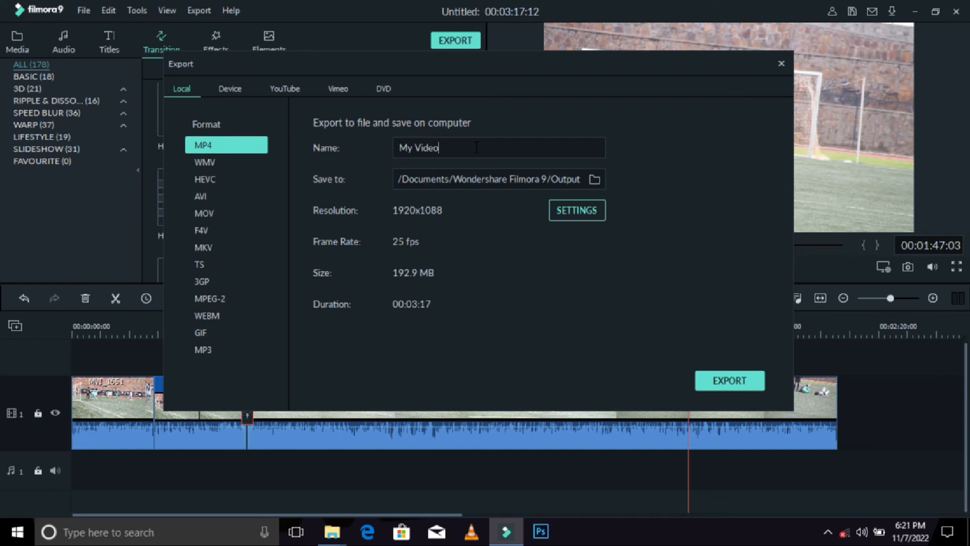
{"action": "key", "text": "BackSpace"}
{"action": "key", "text": "BackSpace"}
{"action": "key", "text": "BackSpace"}
{"action": "key", "text": "BackSpace"}
{"action": "key", "text": "BackSpace"}
{"action": "key", "text": "BackSpace"}
{"action": "key", "text": "BackSpace"}
{"action": "key", "text": "BackSpace"}
{"action": "type", "text": "a"}
{"action": "key", "text": "BackSpace"}
{"action": "type", "text": "AP FC"}
{"action": "left_click", "coordinate": [412, 147]}
{"action": "type", "text": "R"}
{"action": "left_click", "coordinate": [443, 148]}
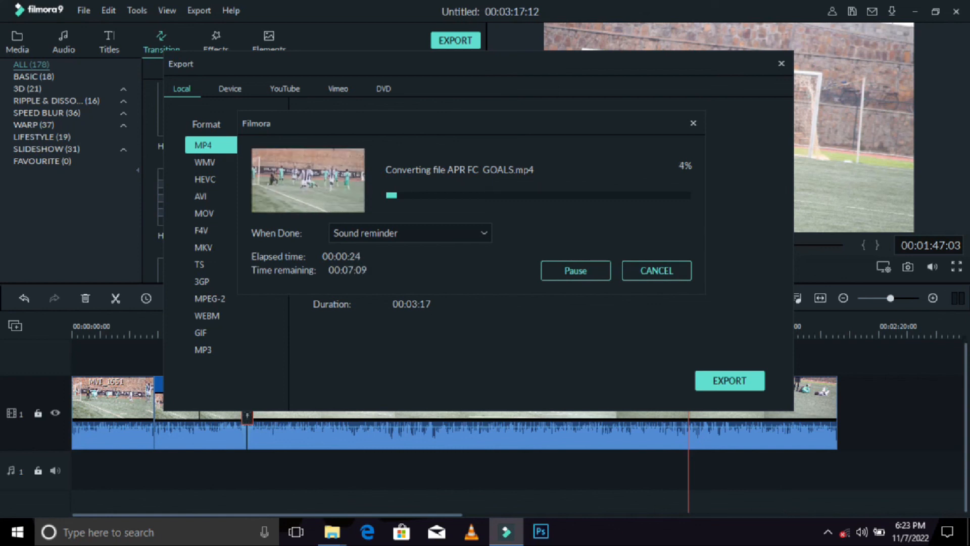
{"action": "mouse_move", "coordinate": [505, 530]}
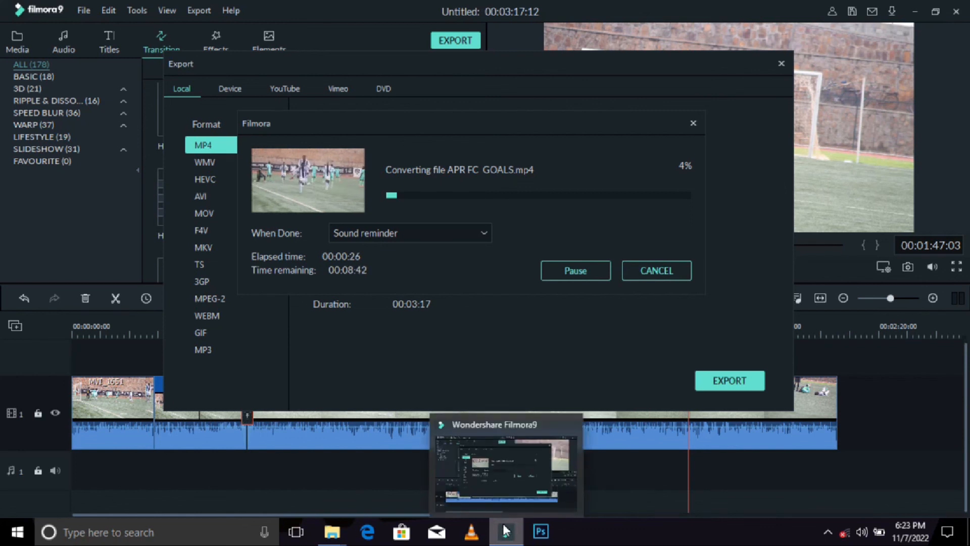